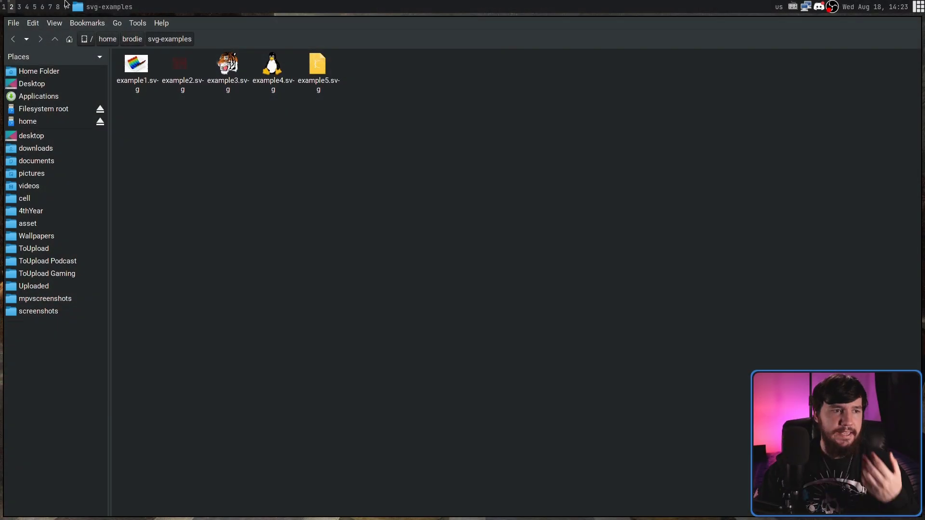
Step: Open example1.svg in Neovim and read its 2840-line matplotlib SVG source full-screen, then re-tile
right_click(139, 64)
mouse_move(193, 83)
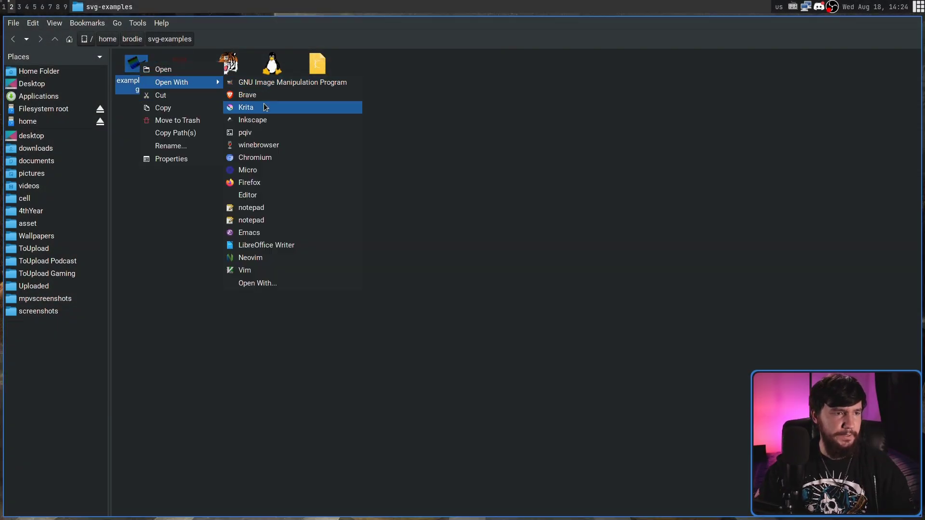
click(262, 195)
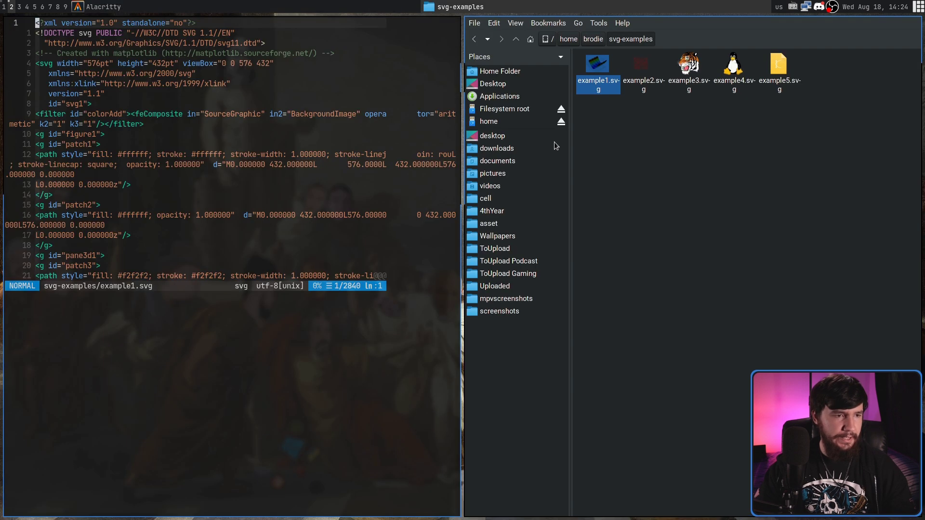
key(super+f)
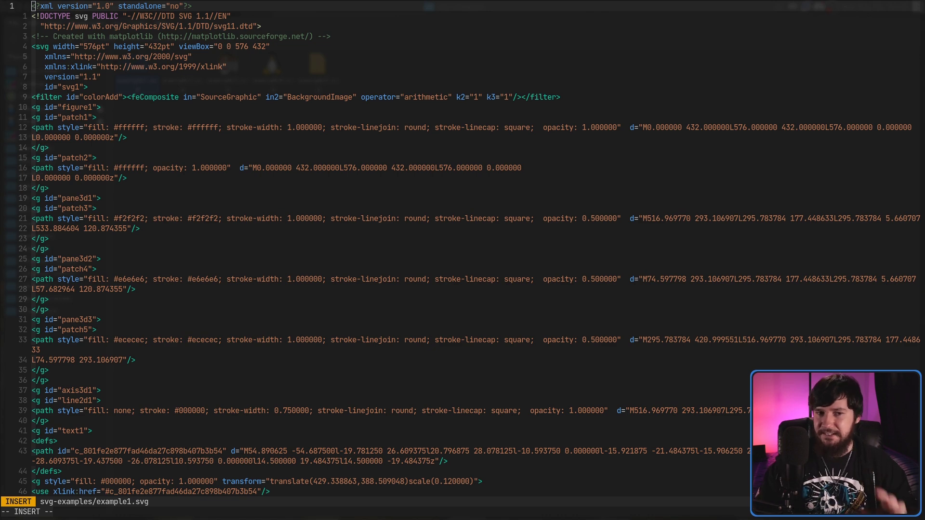
key(super+f)
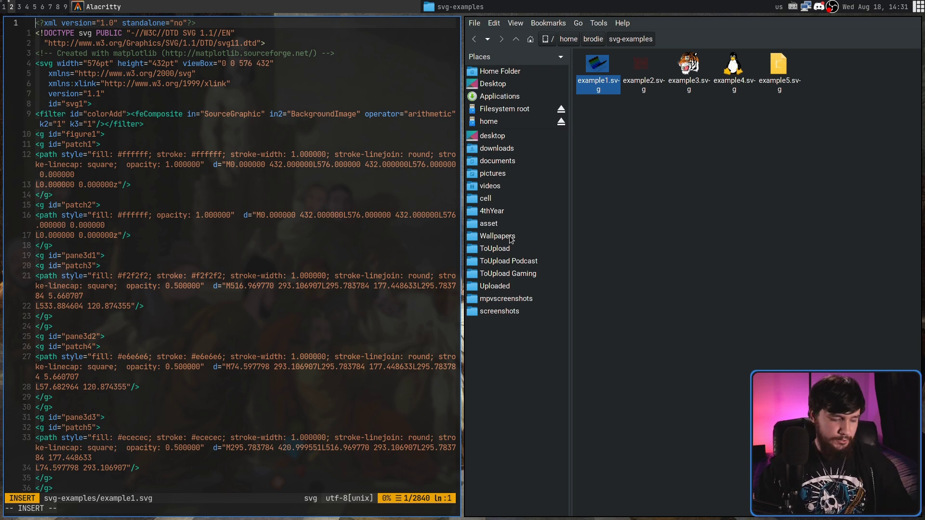
Step: Launch SVG Cleaner from dmenu by searching 'svg', then deselect example1.svg
key(super+d)
text(svg)
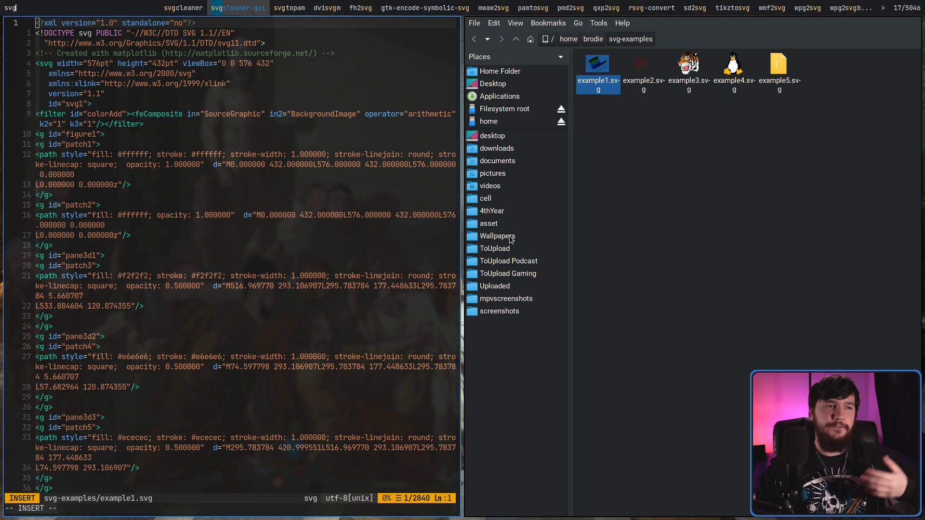
key(Return)
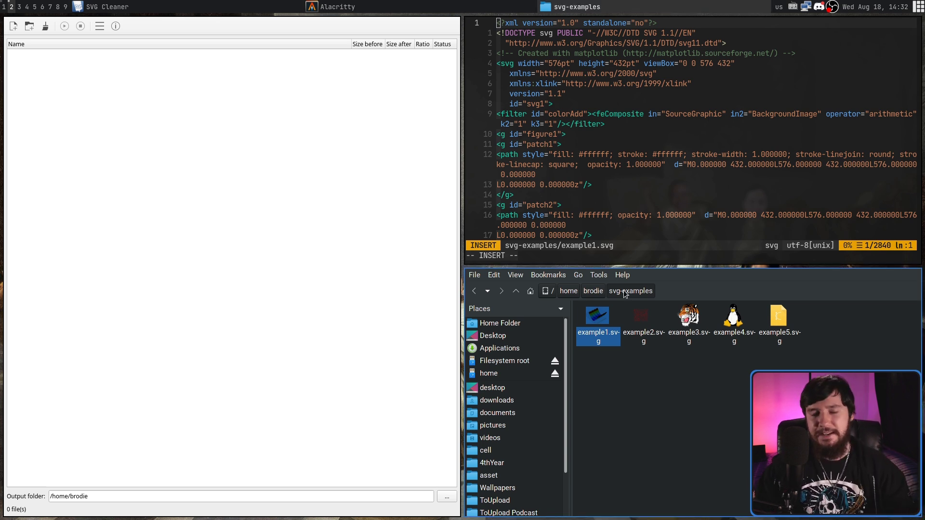
click(632, 382)
Step: Queue example1.svg (371.23 KiB) in SVG Cleaner, import the original into GIMP, then fullscreen SVG Cleaner
drag(598, 318, 388, 186)
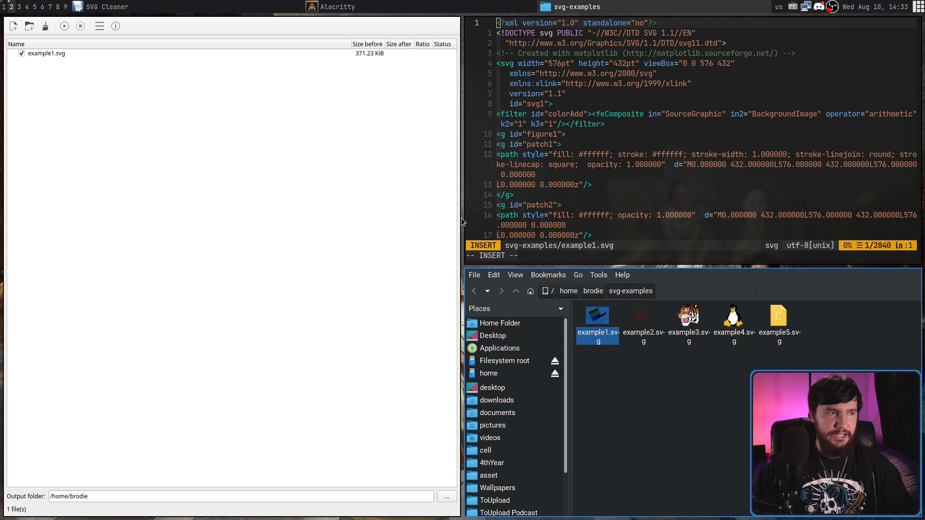
right_click(597, 316)
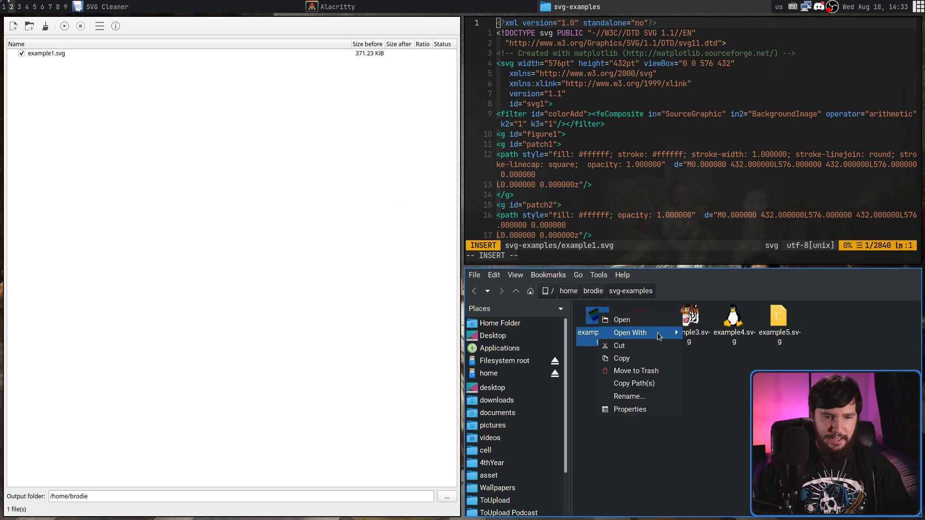
mouse_move(669, 332)
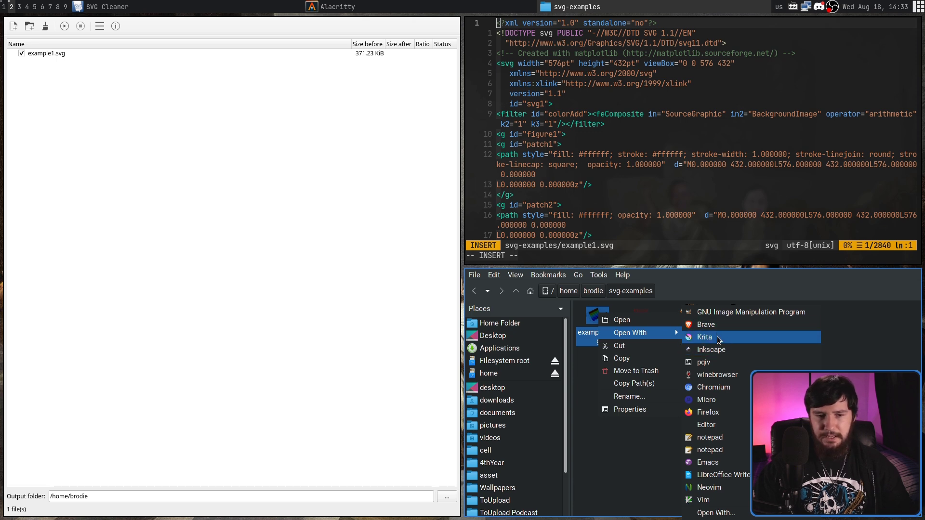
click(725, 313)
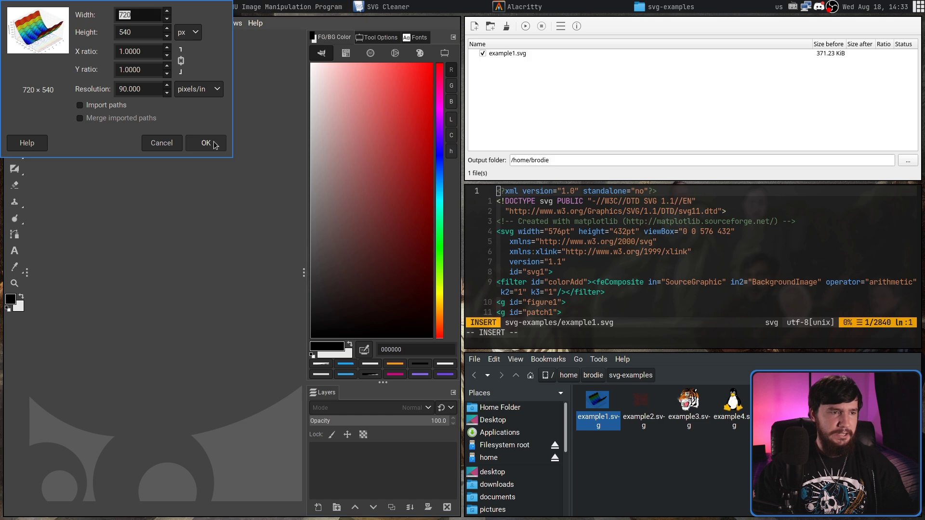
click(206, 143)
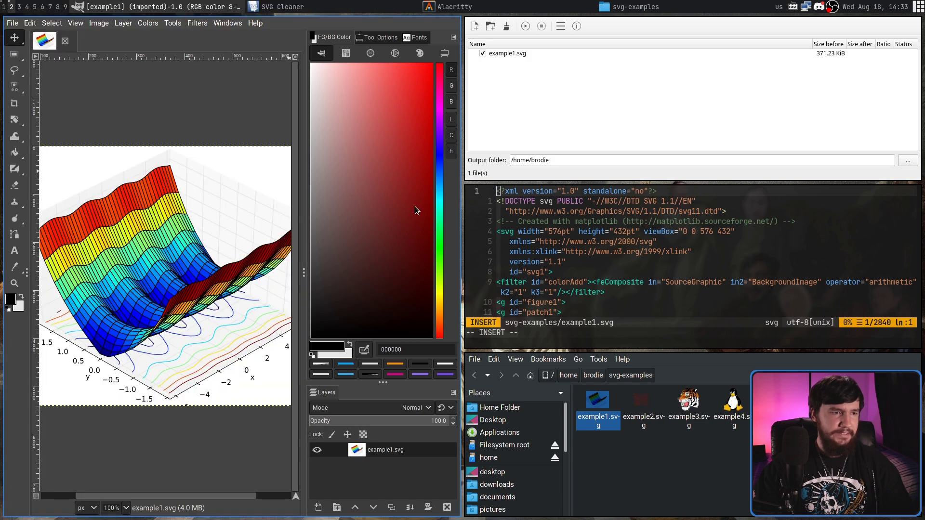
key(super+f)
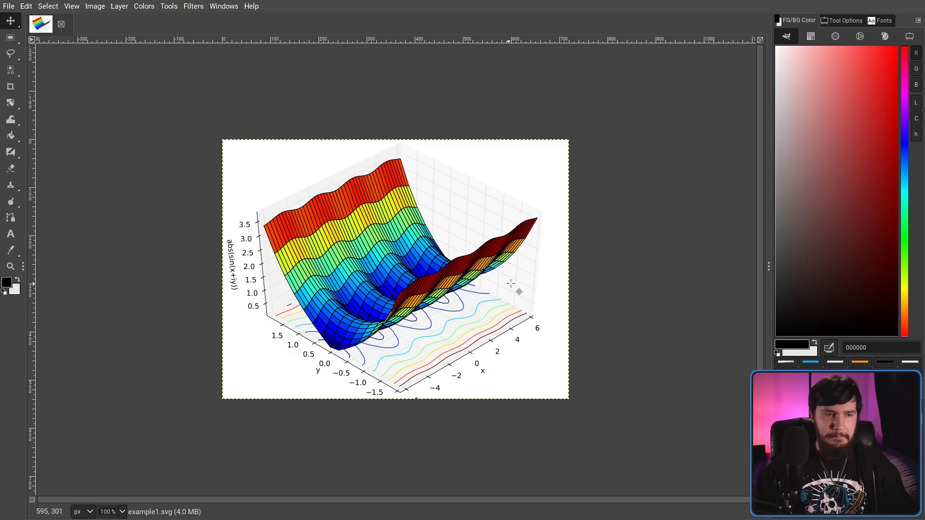
key(super+f)
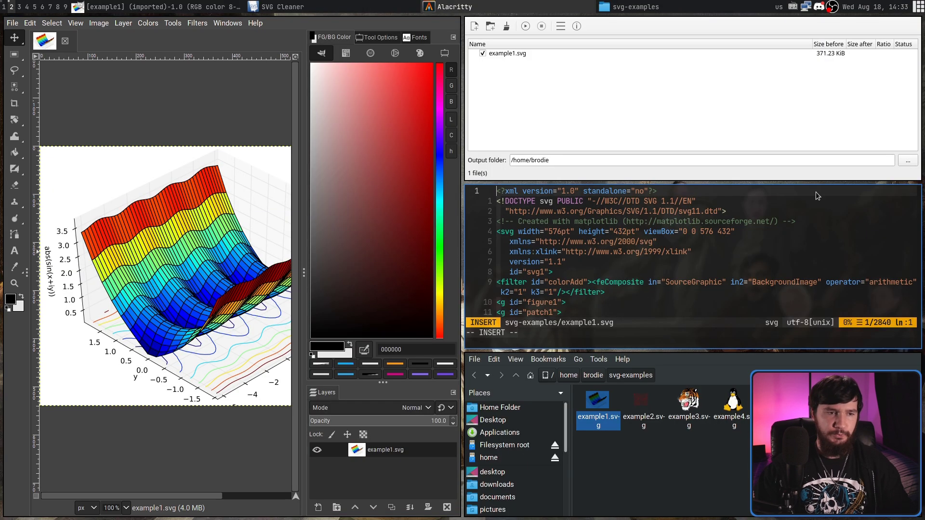
key(super+f)
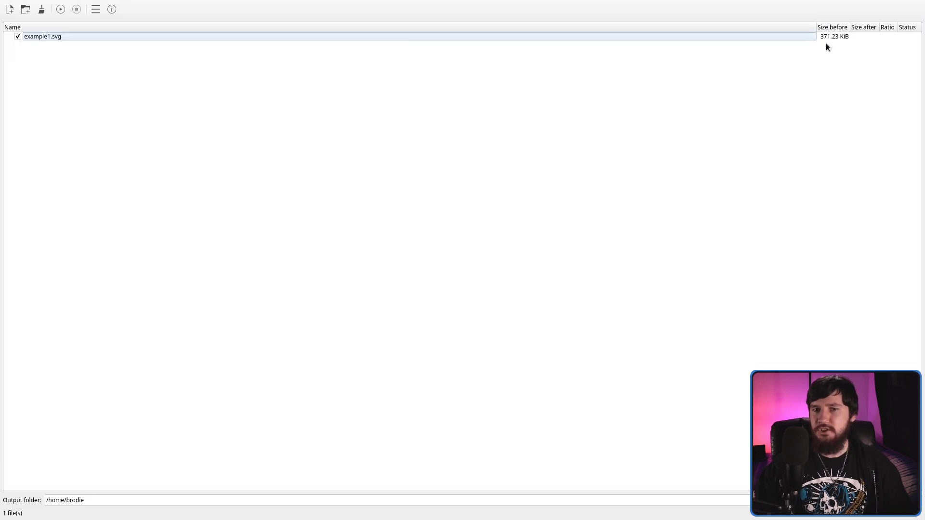
Step: Clean example1.svg to 168.85 KiB (54.52%) and compare the original and cleaned plots in GIMP
click(60, 10)
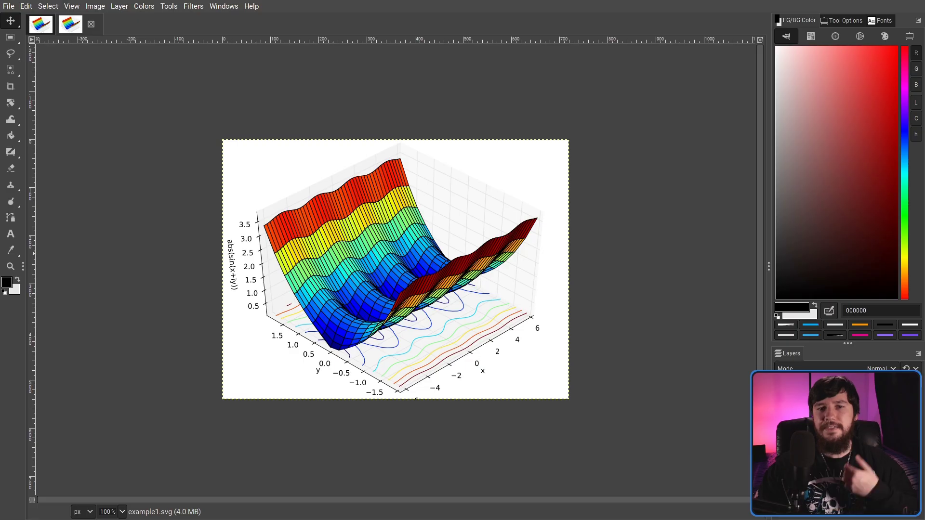
click(39, 25)
click(83, 25)
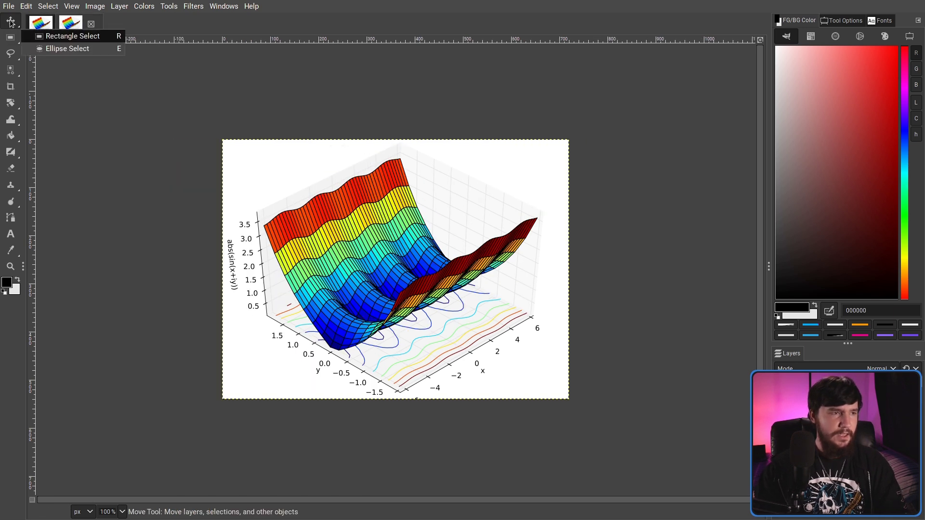
click(43, 25)
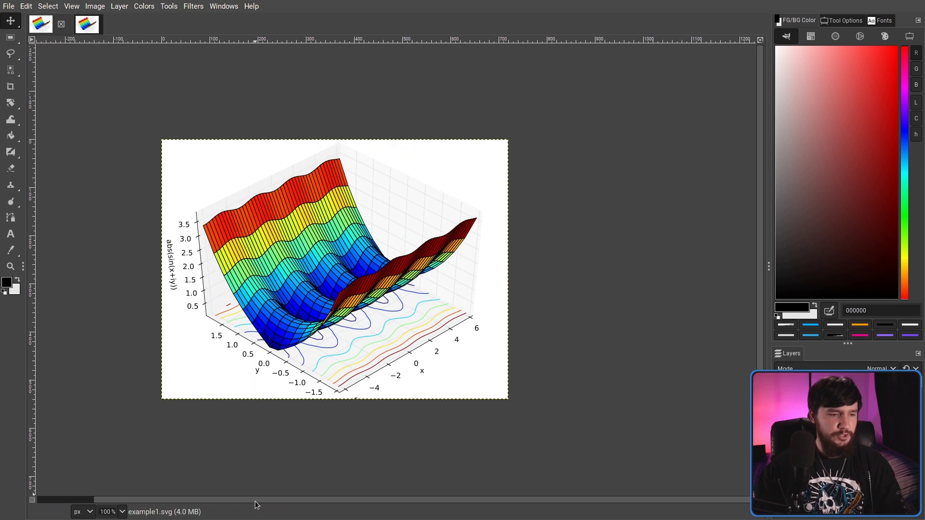
drag(254, 501, 163, 305)
click(80, 27)
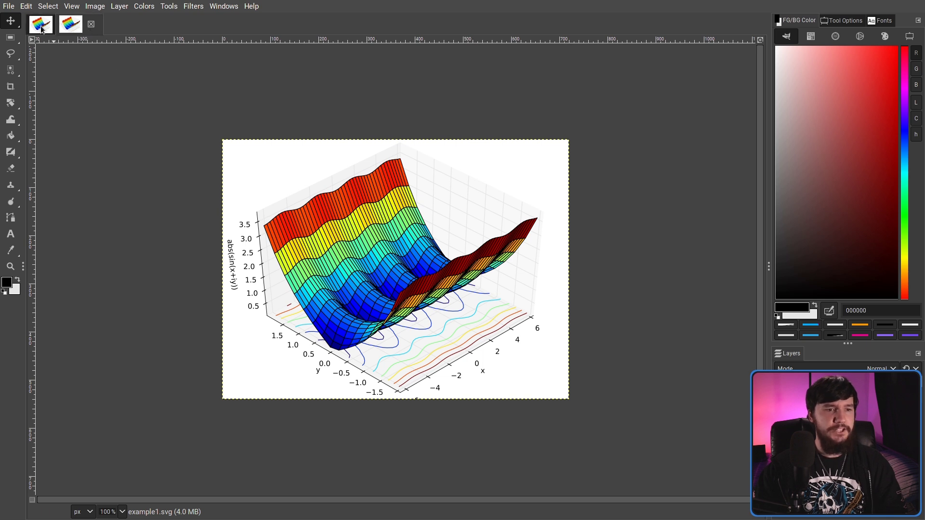
click(42, 27)
click(81, 28)
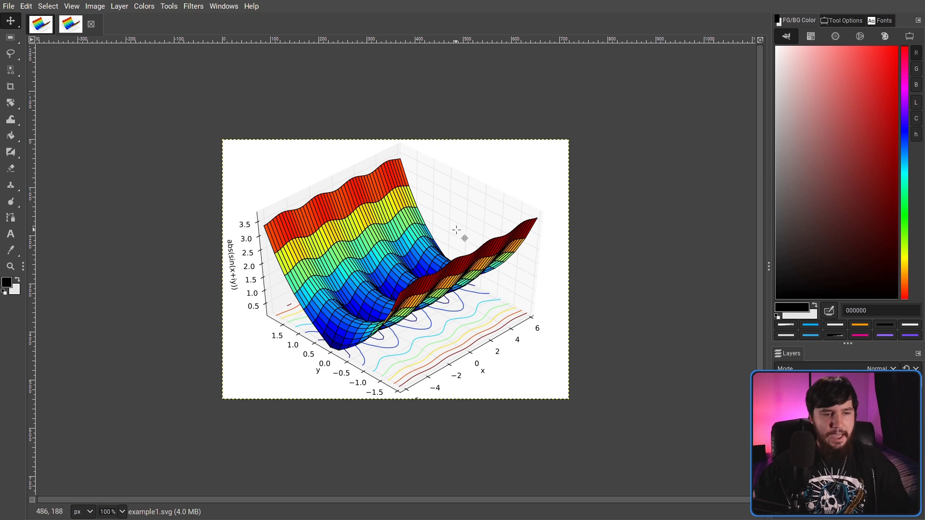
key(super+f)
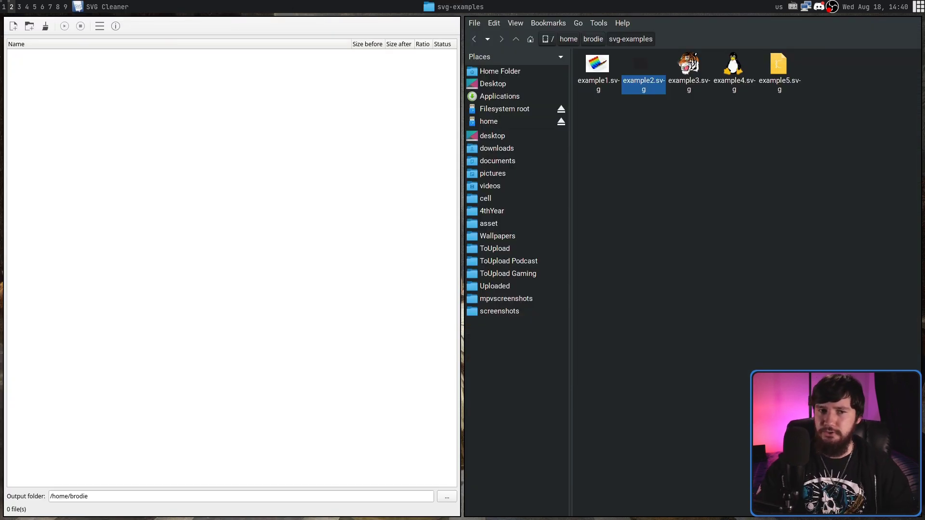
Step: Import example2.svg into GIMP
right_click(645, 83)
mouse_move(689, 101)
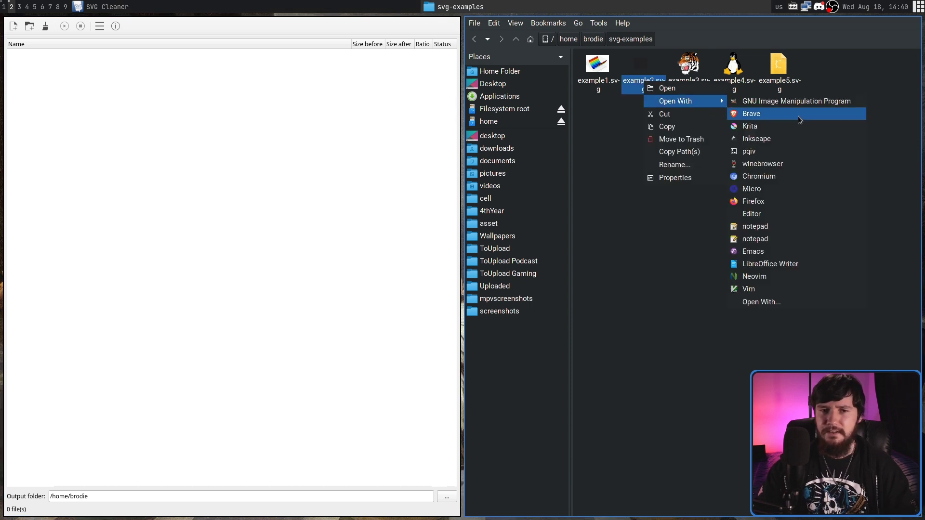
click(774, 102)
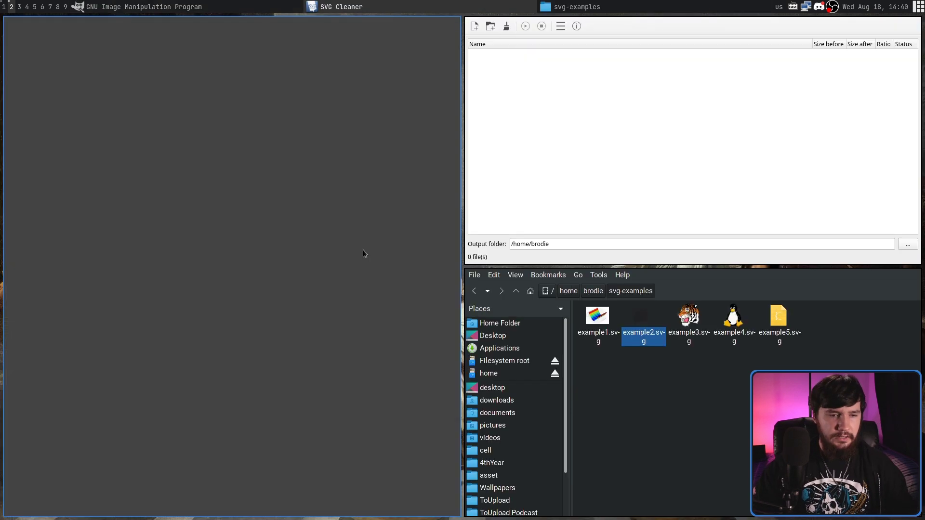
click(203, 141)
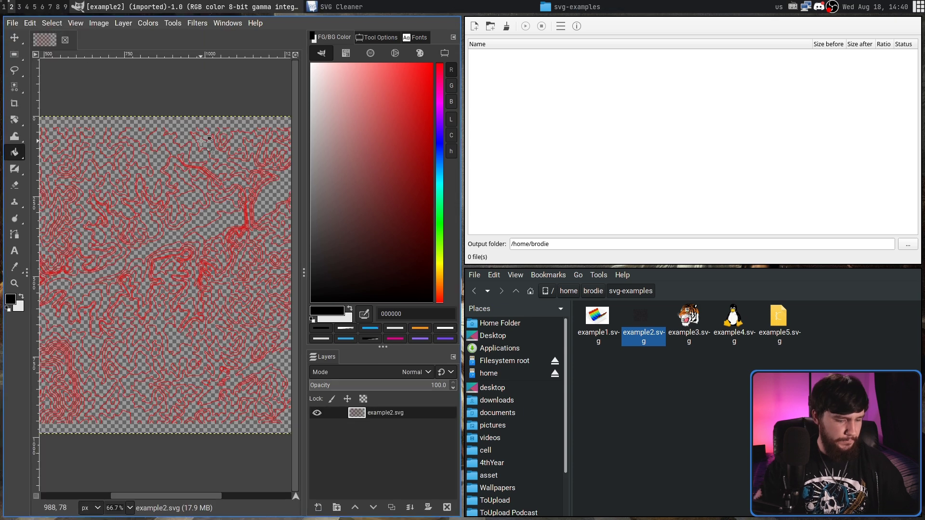
Step: Add a new layer, fill it black and lower it beneath the red contour lines
click(318, 508)
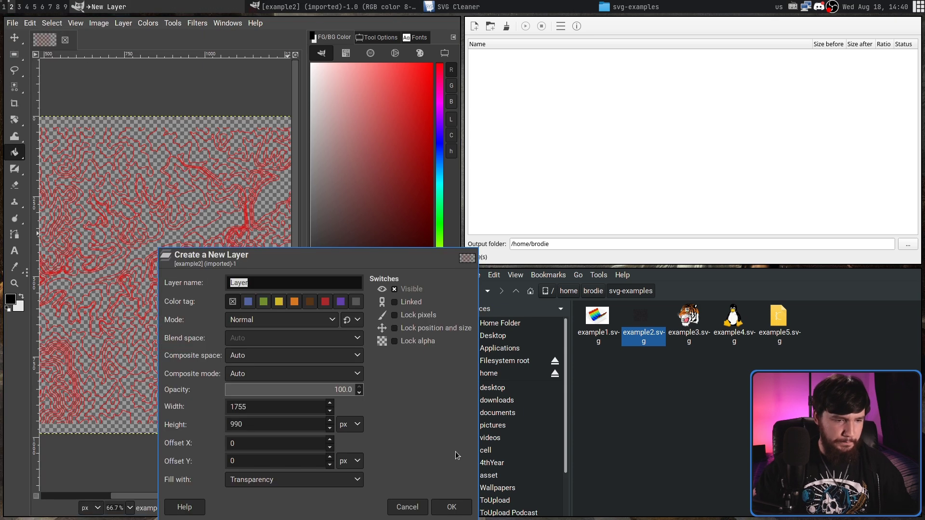
click(456, 505)
click(159, 281)
click(374, 508)
key(super+f)
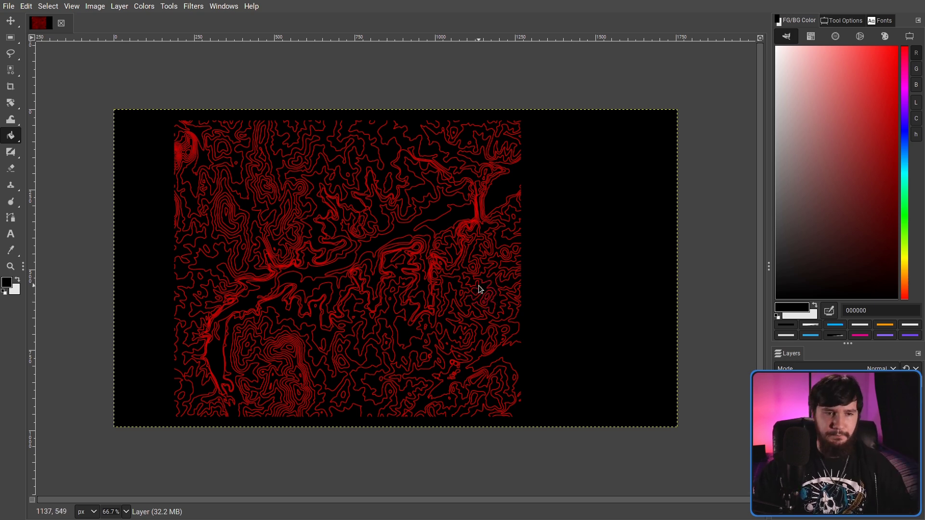
Step: Clean example2.svg (206.75 KiB) in SVG Cleaner and read the failure: the cleaned file is bigger
key(F11)
drag(643, 322, 643, 197)
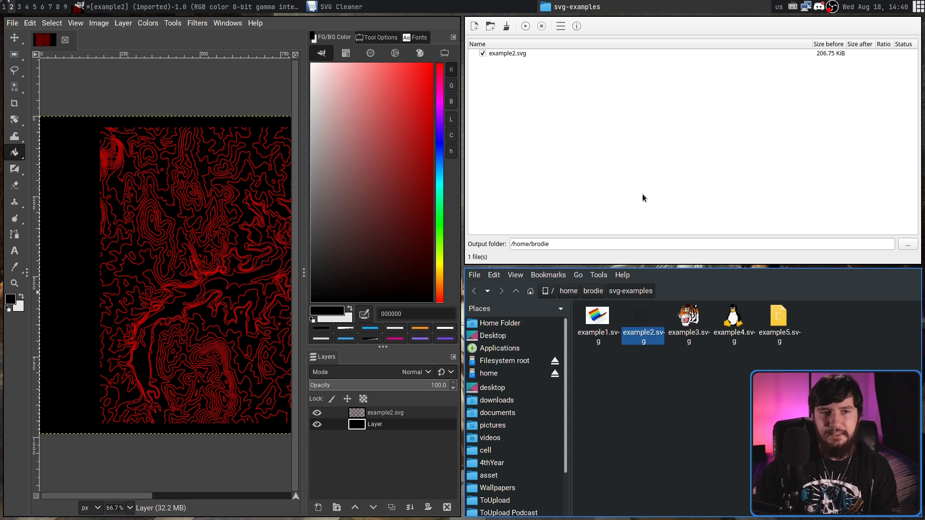
click(526, 26)
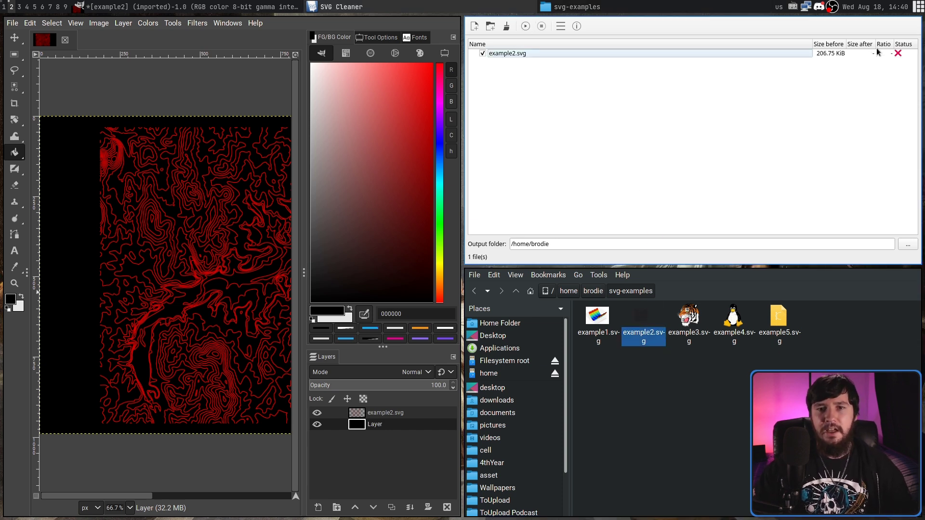
mouse_move(898, 57)
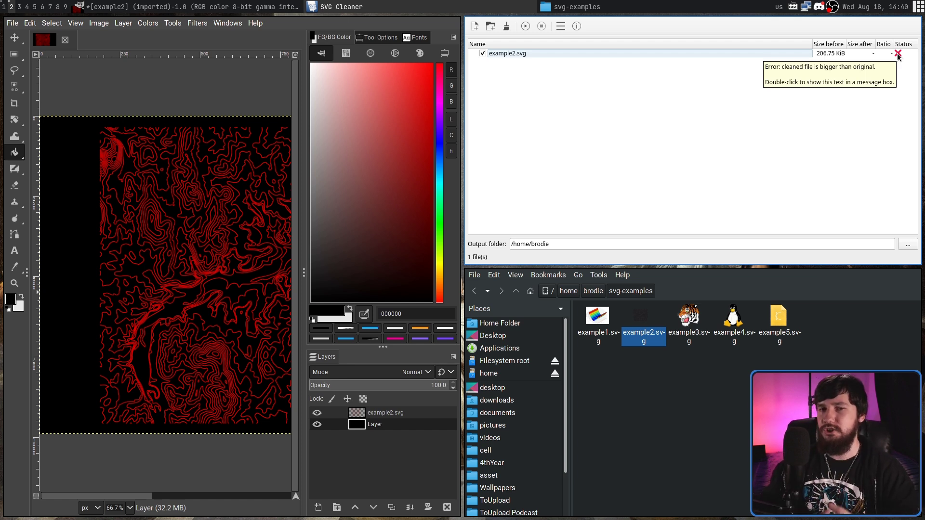
right_click(634, 323)
Step: View example2.svg's dense path data full-screen in Neovim
mouse_move(674, 339)
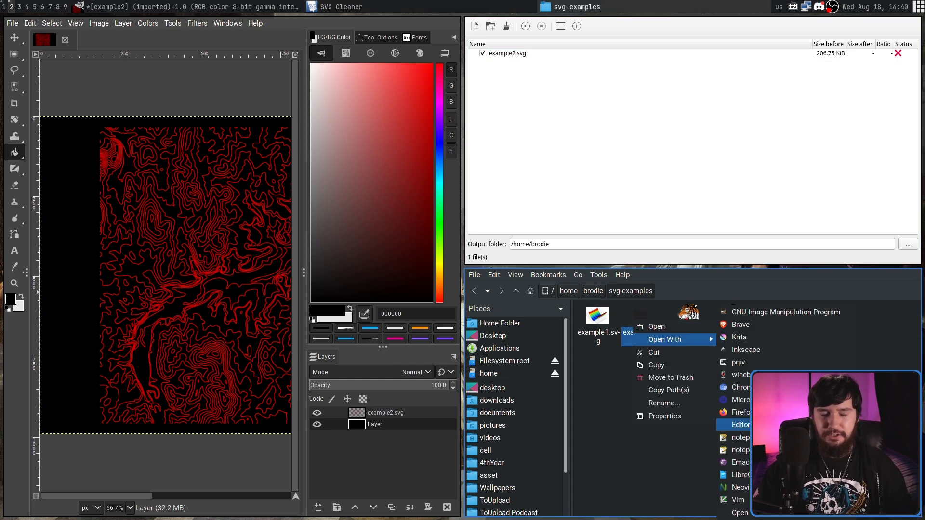
click(737, 425)
key(super+f)
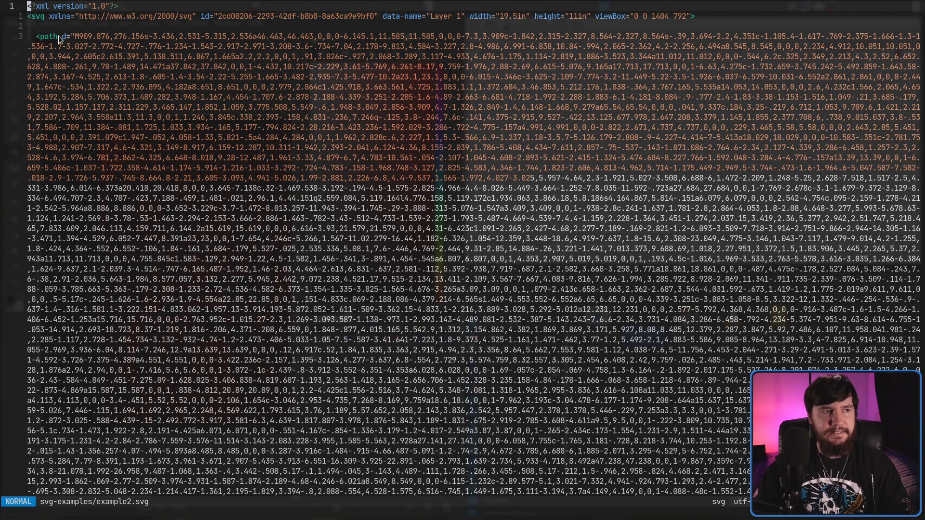
drag(59, 40, 247, 63)
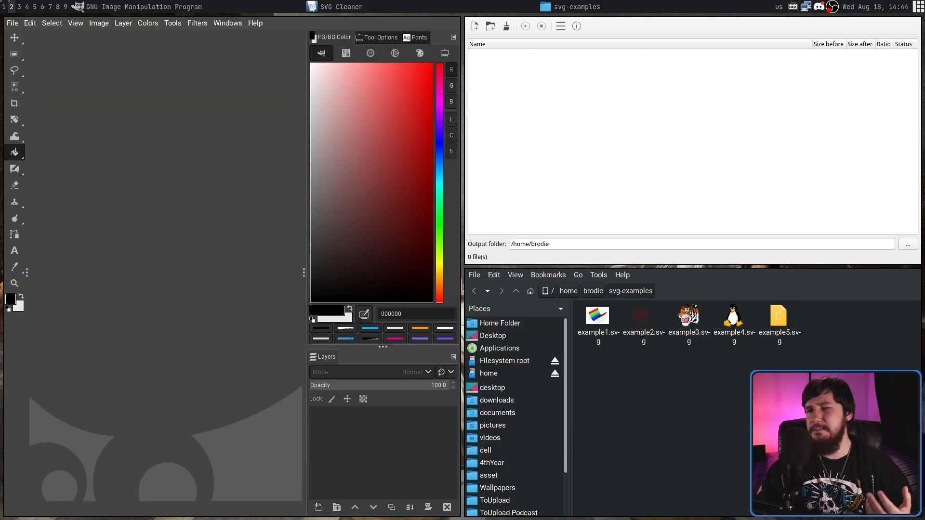
Step: Import the tiger example3.svg into GIMP and add it to SVG Cleaner's list
drag(689, 318, 269, 284)
click(206, 142)
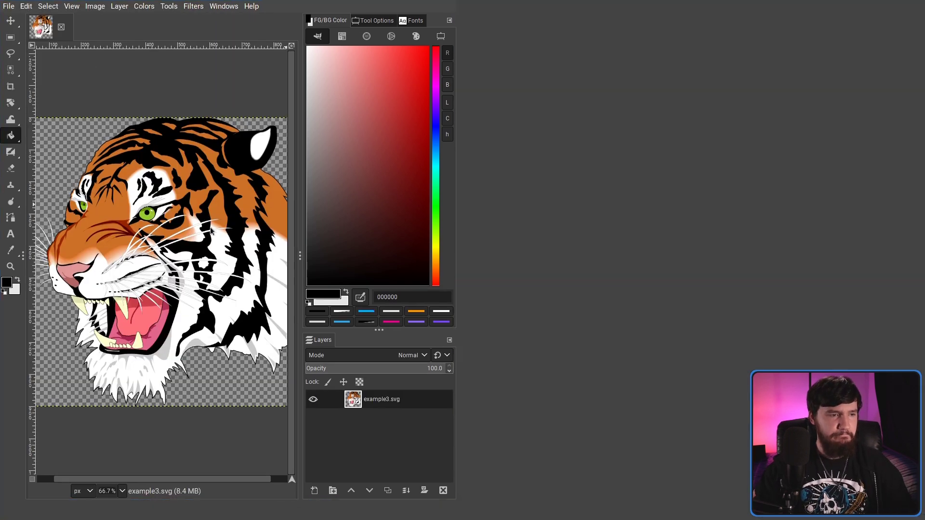
key(F11)
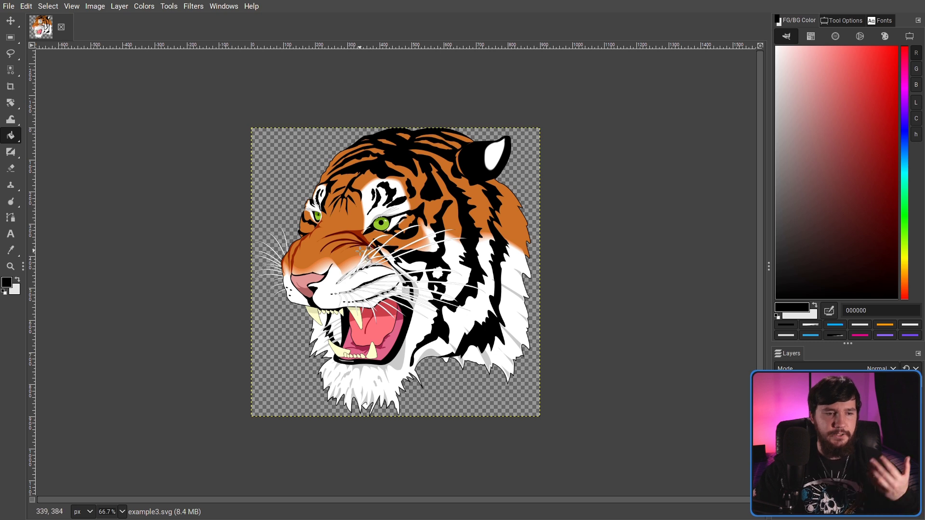
key(F11)
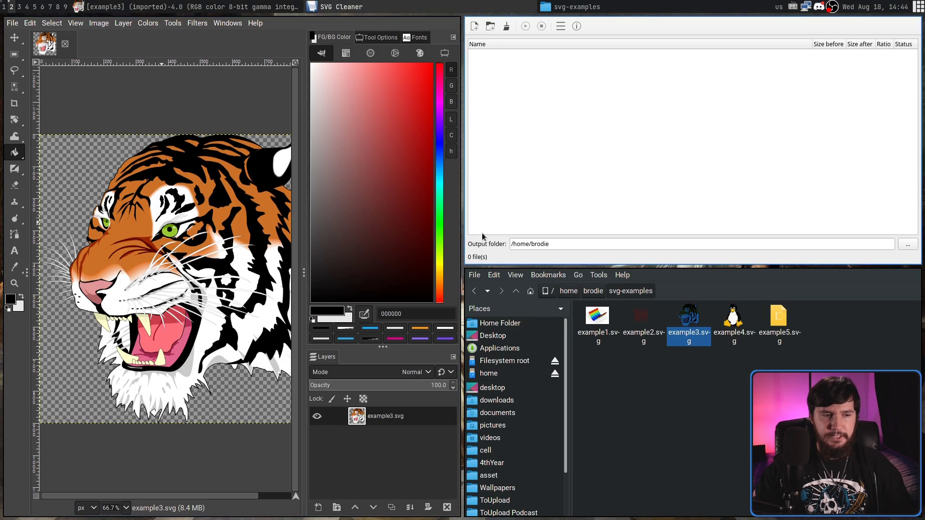
drag(689, 318, 673, 165)
Step: Import the penguin example4.svg at width 500 over the tiger, position it, and queue it for cleaning
drag(734, 315, 133, 114)
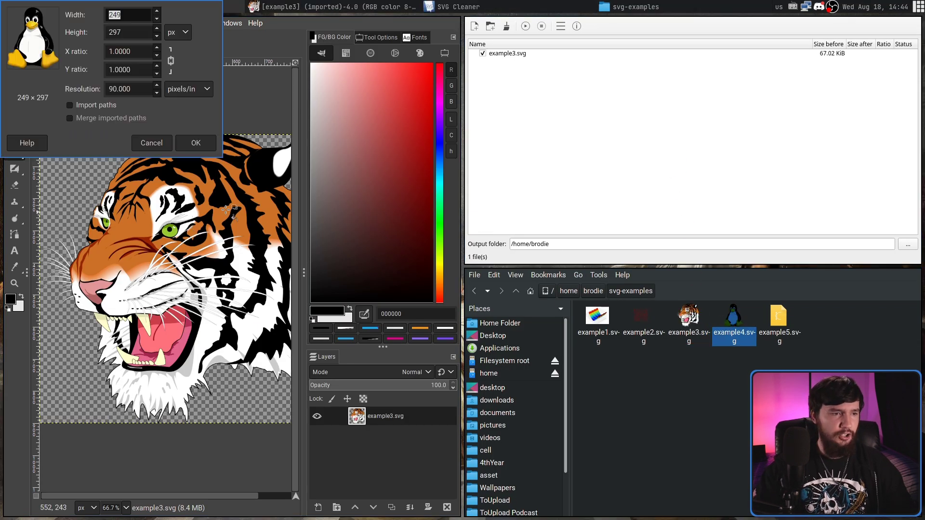
text(500)
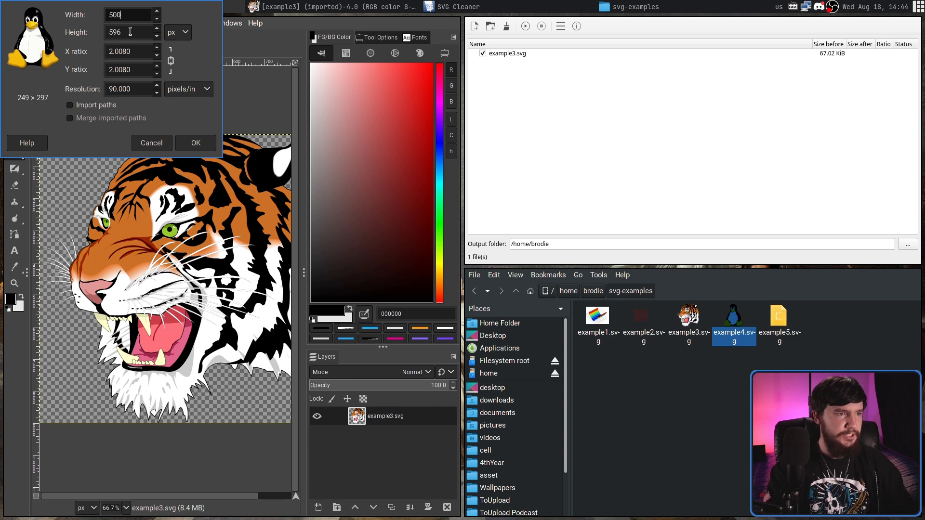
click(212, 139)
click(185, 272)
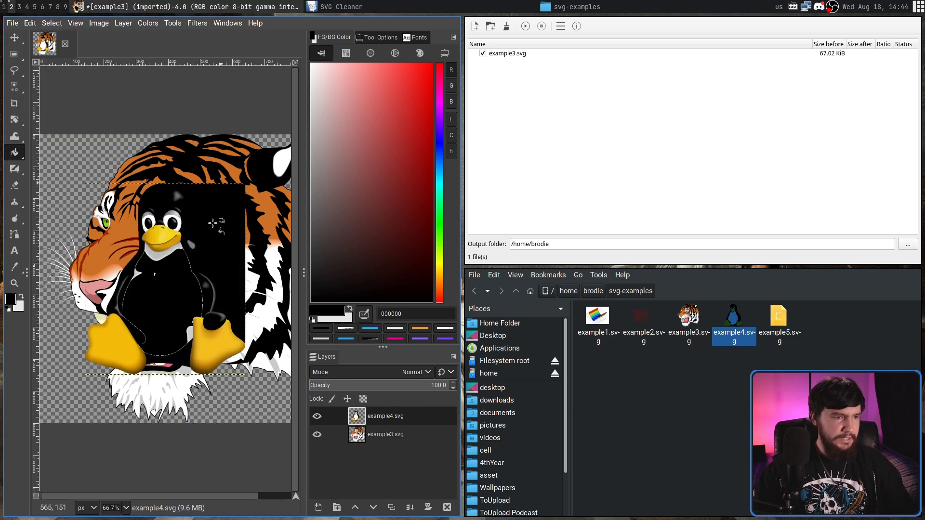
key(ctrl+z)
key(m)
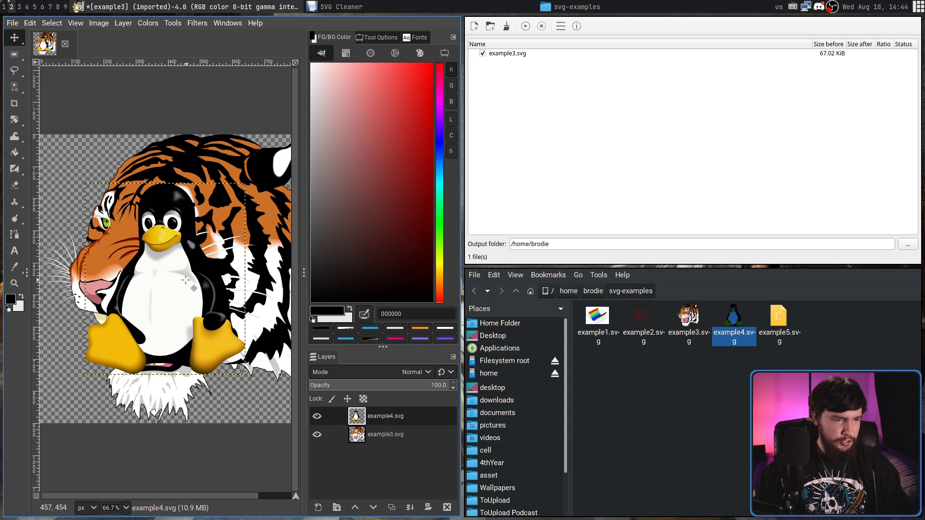
drag(184, 283, 208, 238)
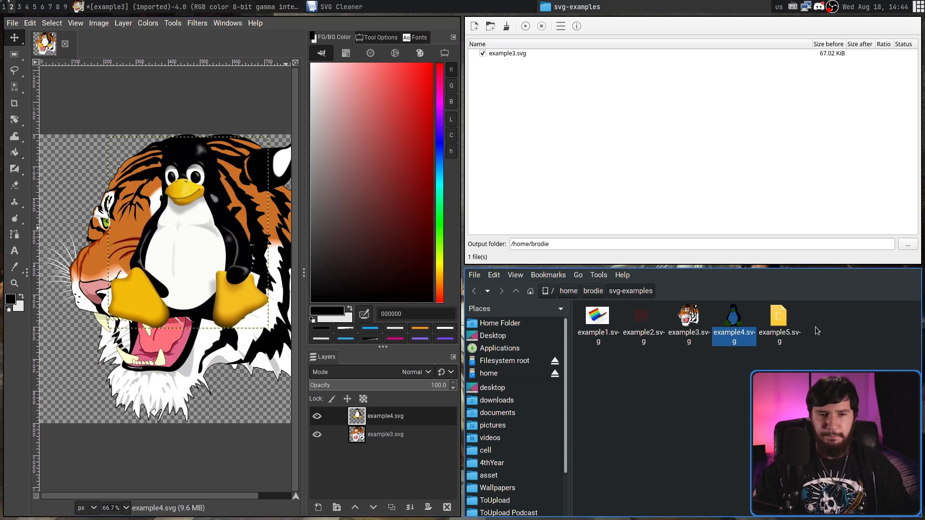
drag(731, 326, 747, 87)
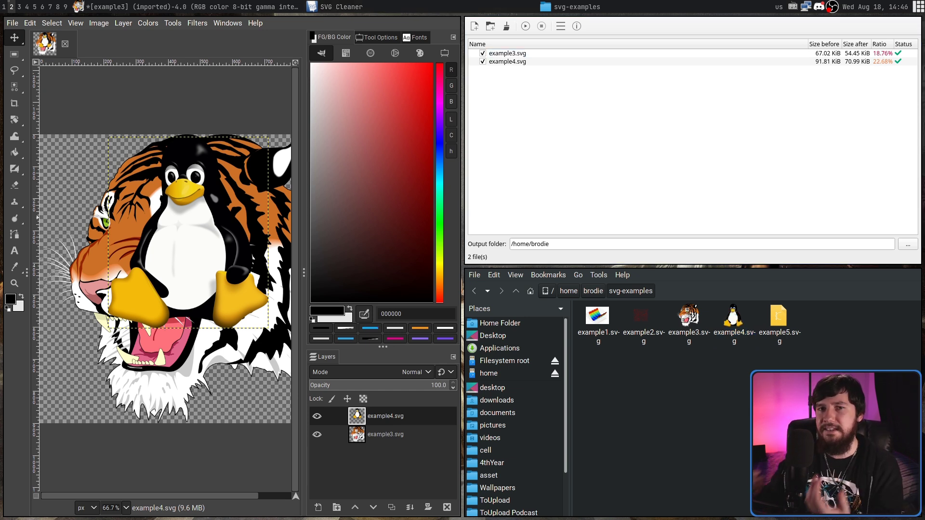
Step: View example5.svg's gradient and filter markup full-screen in Neovim
click(778, 318)
right_click(781, 311)
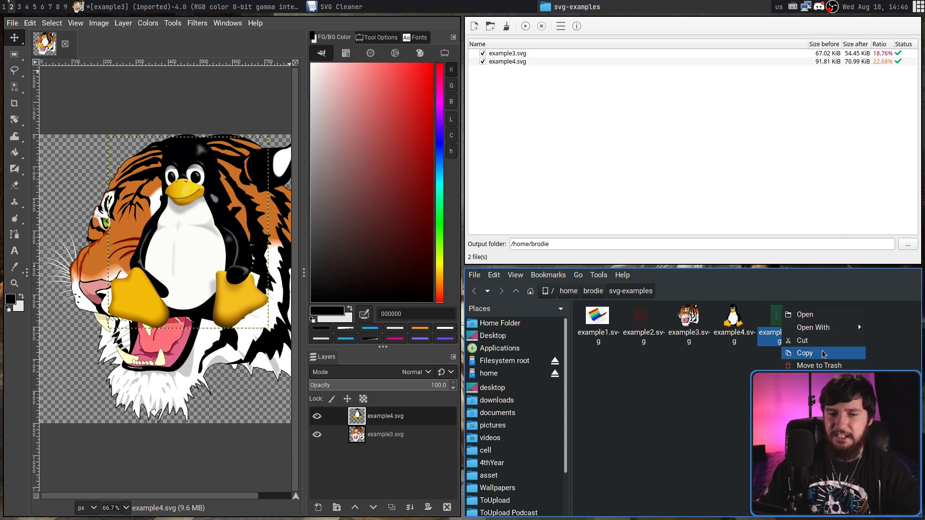
mouse_move(832, 329)
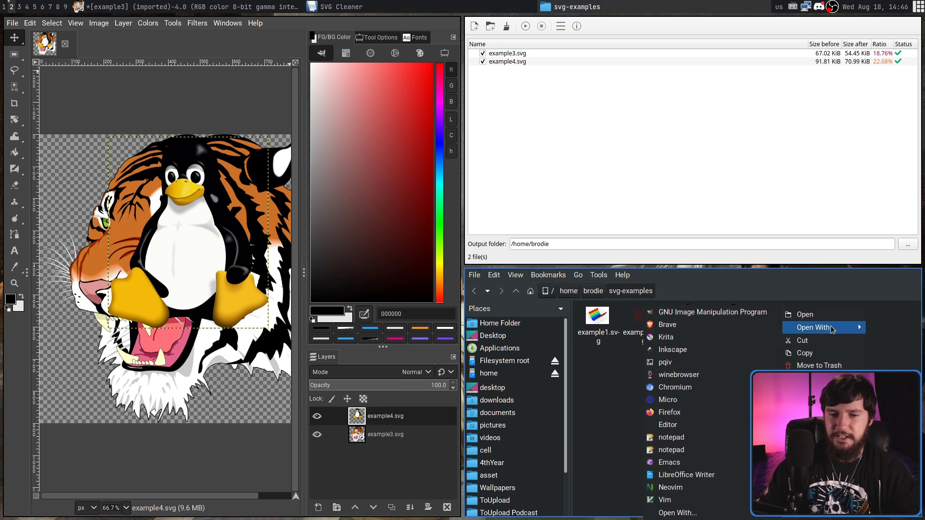
click(690, 423)
key(super+f)
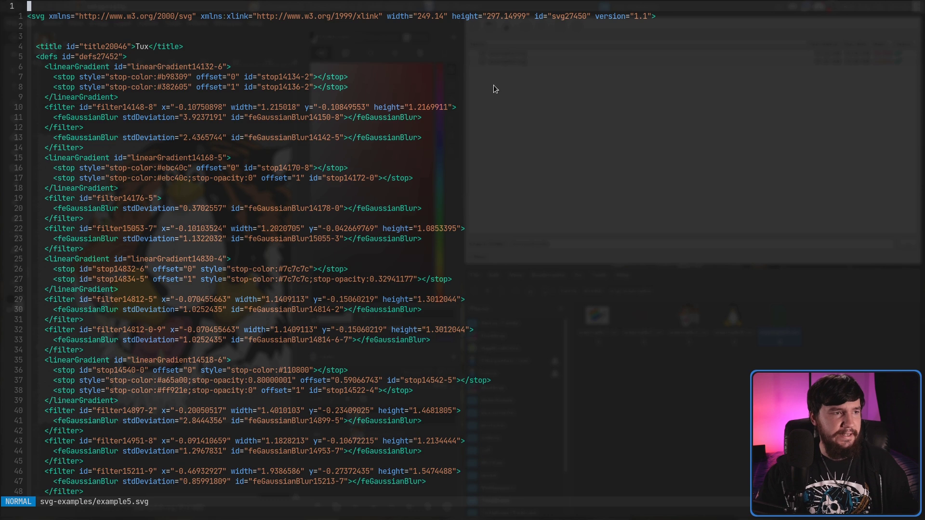
key(super+f)
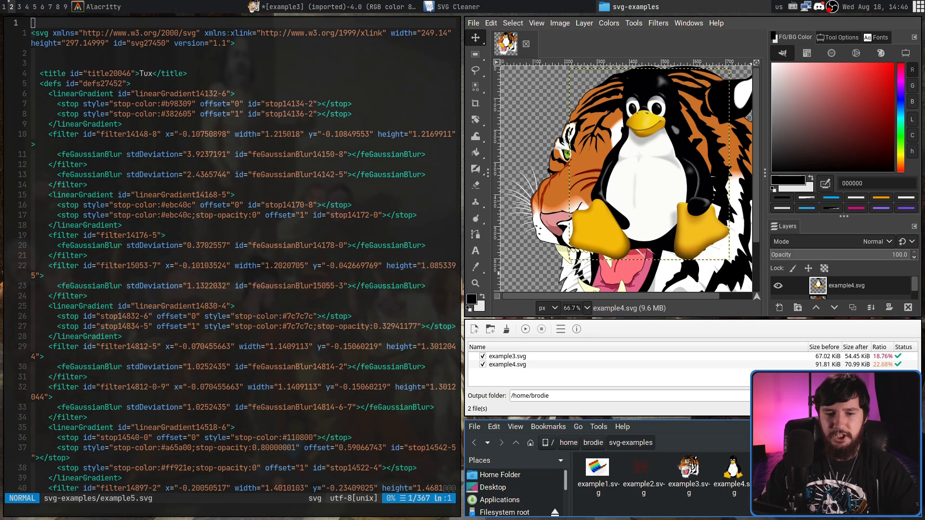
Step: Add example5.svg (91.78 KiB) to SVG Cleaner's list and show the cleaner full-screen
drag(620, 382, 615, 380)
key(super+f)
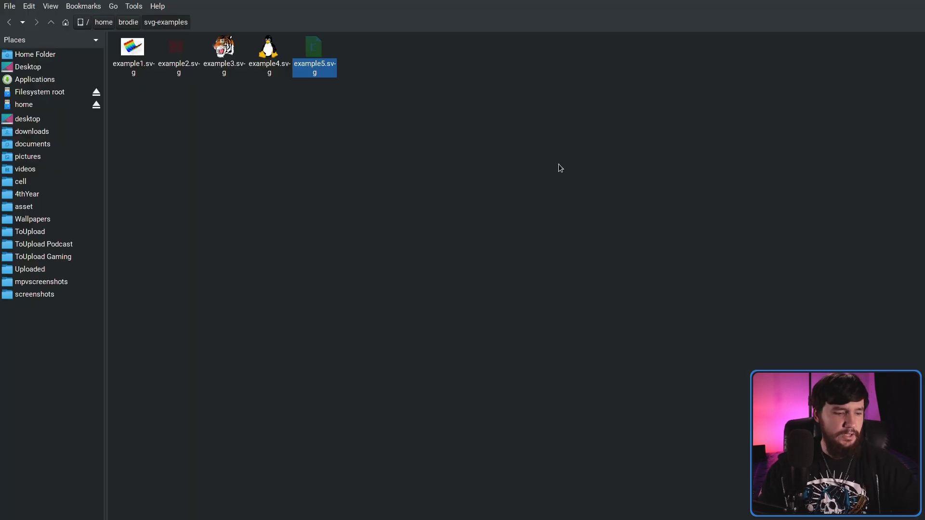
key(super+f)
key(super+f)
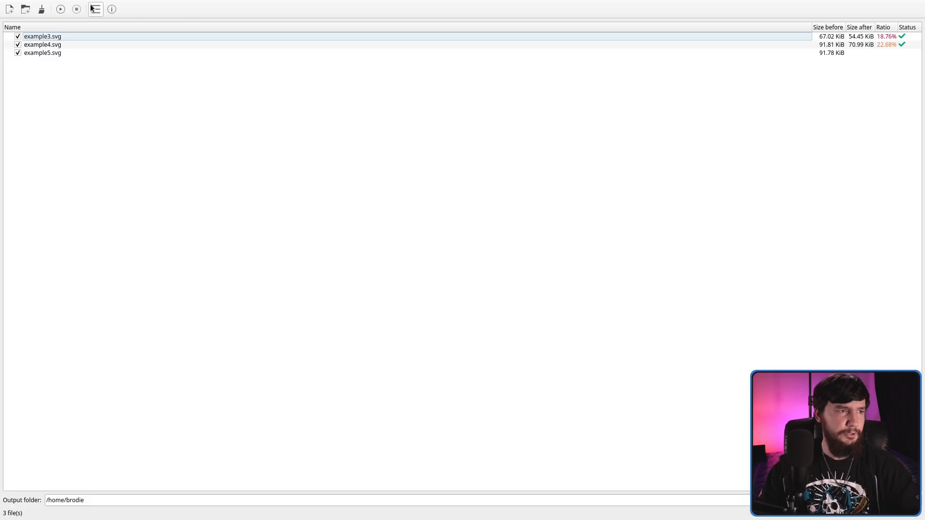
Step: Clean the list, read example5.svg's failure error, then re-add example1.svg (371.23 KiB)
click(61, 9)
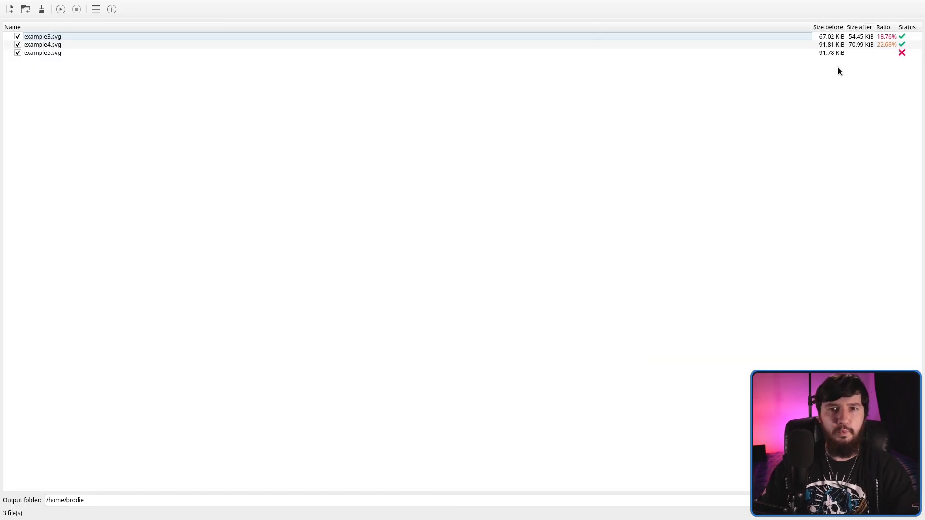
mouse_move(904, 56)
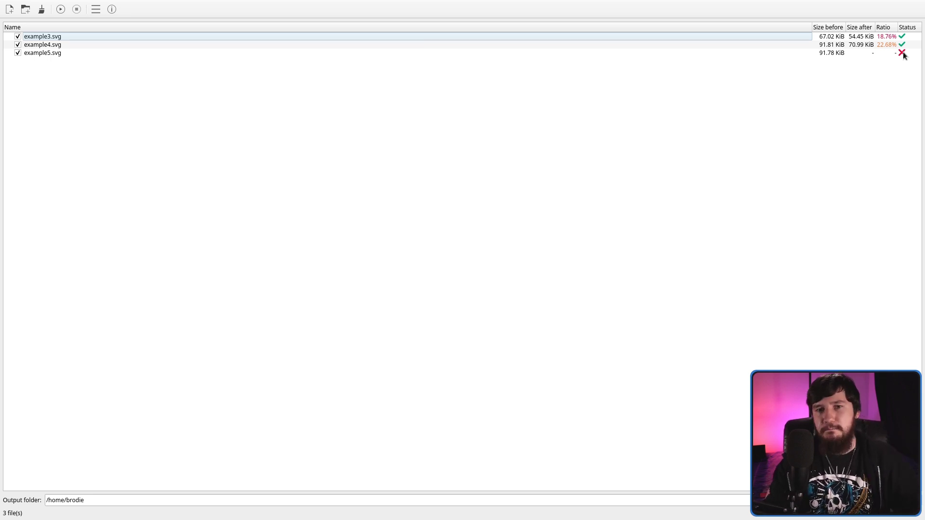
key(super+f)
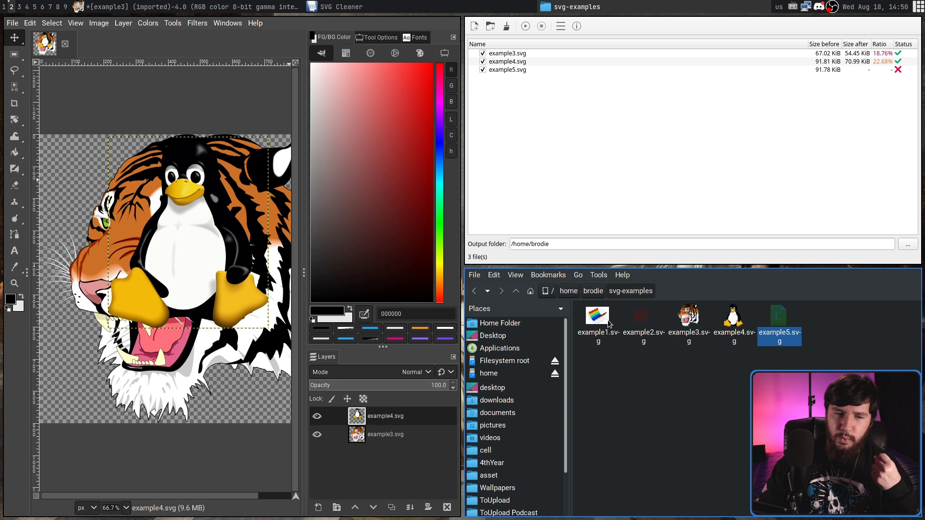
drag(611, 322, 650, 179)
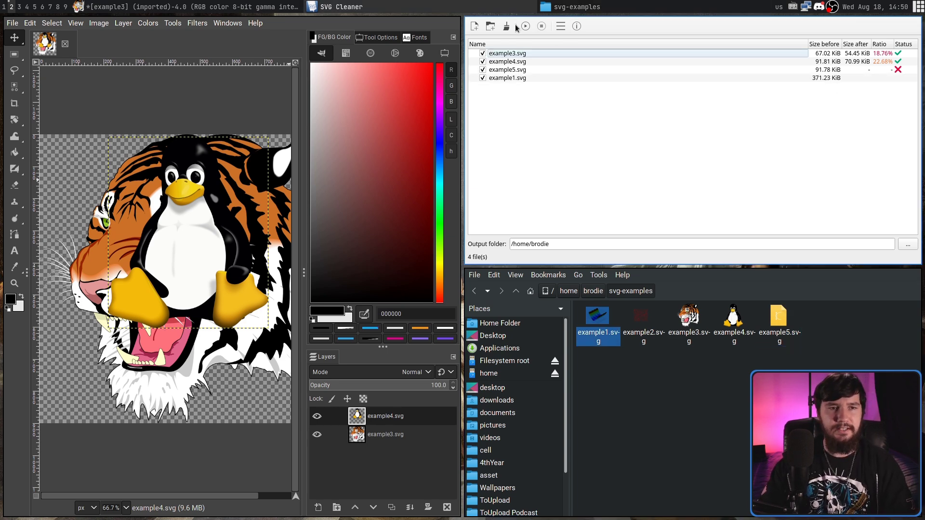
Step: Browse the Preferences sections from Saving through Elements, Attributes and Paths to Output
click(565, 32)
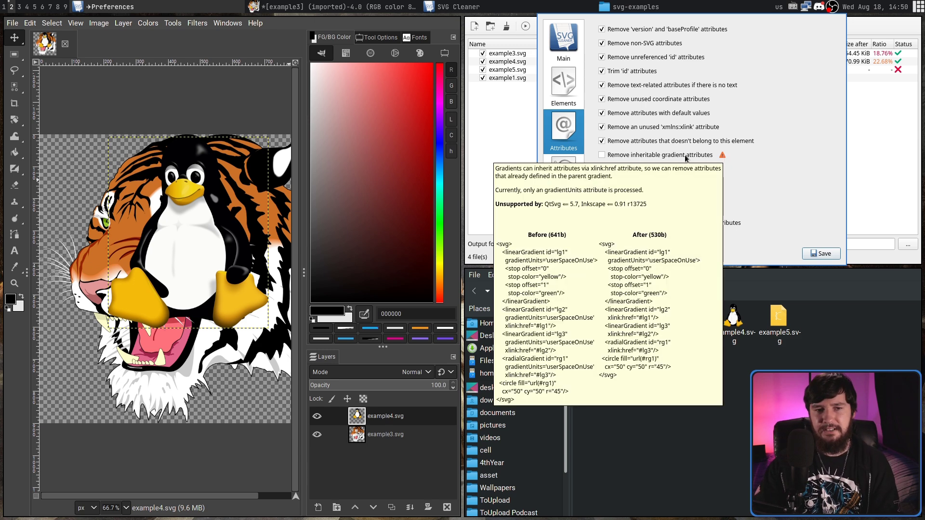
click(566, 45)
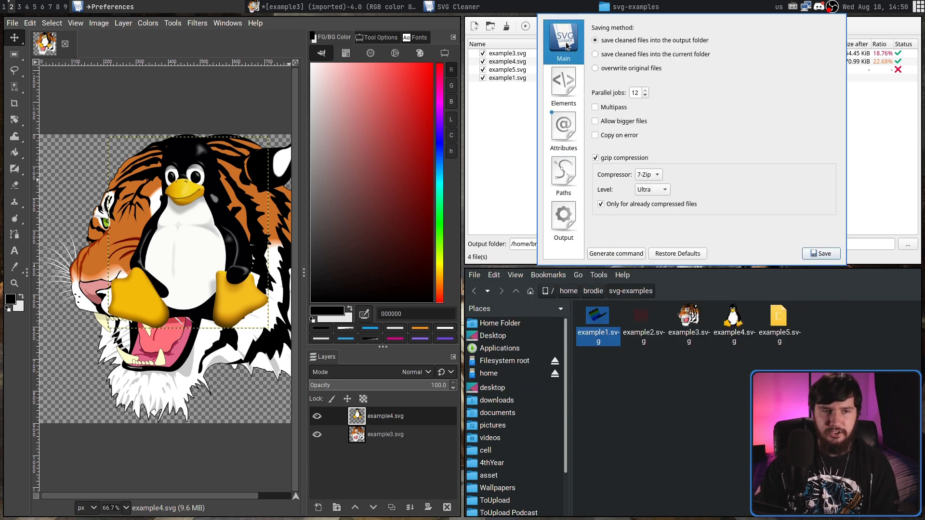
click(568, 81)
scroll(629, 127, down, 4)
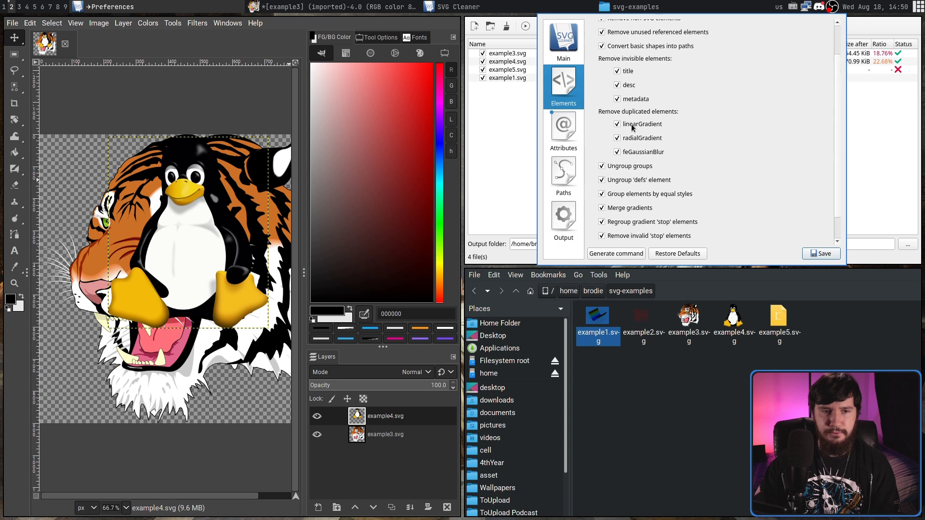
click(564, 123)
click(568, 171)
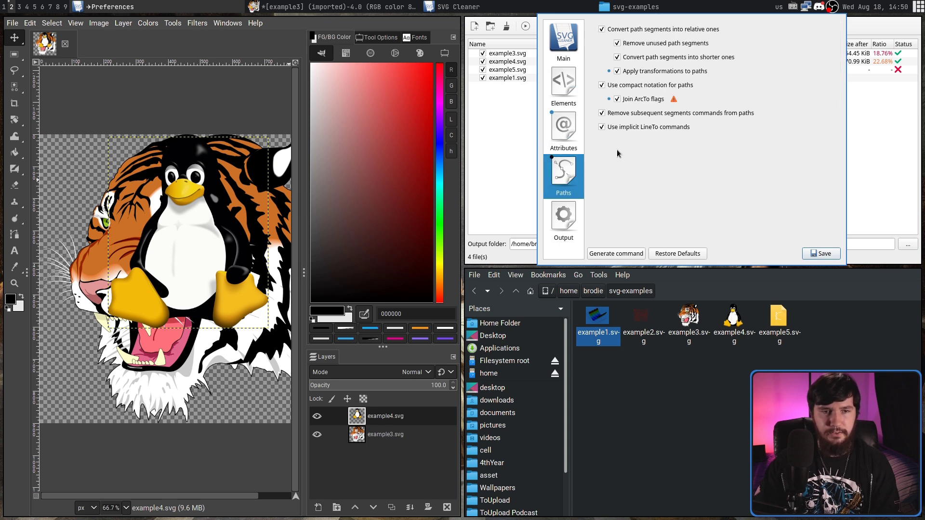
click(578, 218)
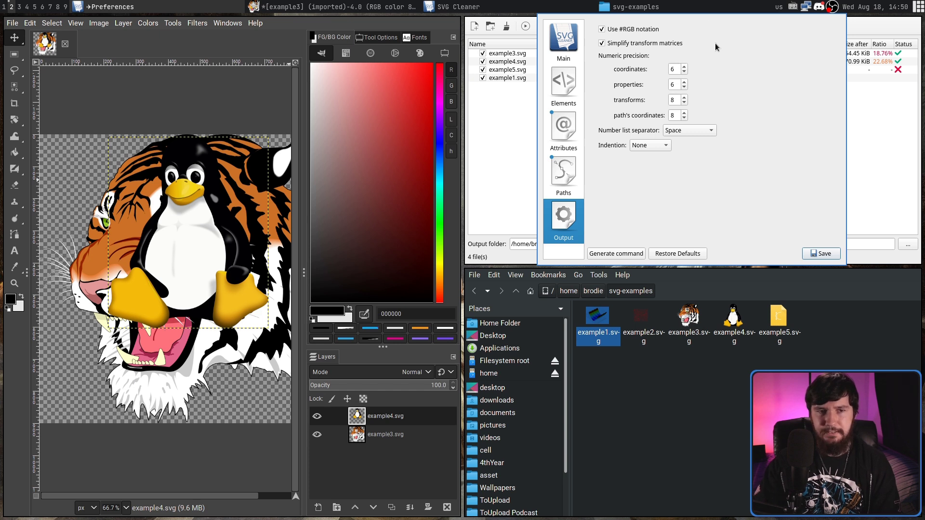
Step: Set coordinates precision 2, properties 1, transforms 3, lower path coordinates, and save
click(685, 66)
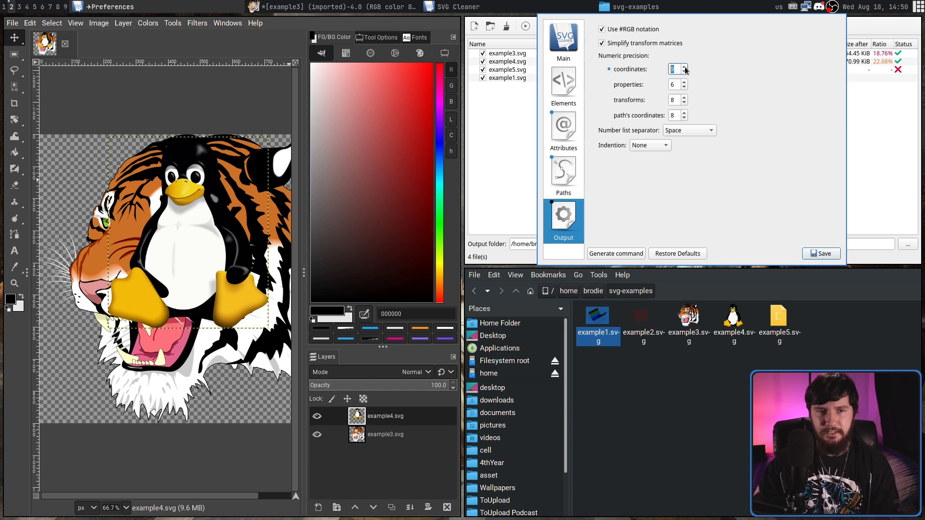
click(684, 68)
click(684, 73)
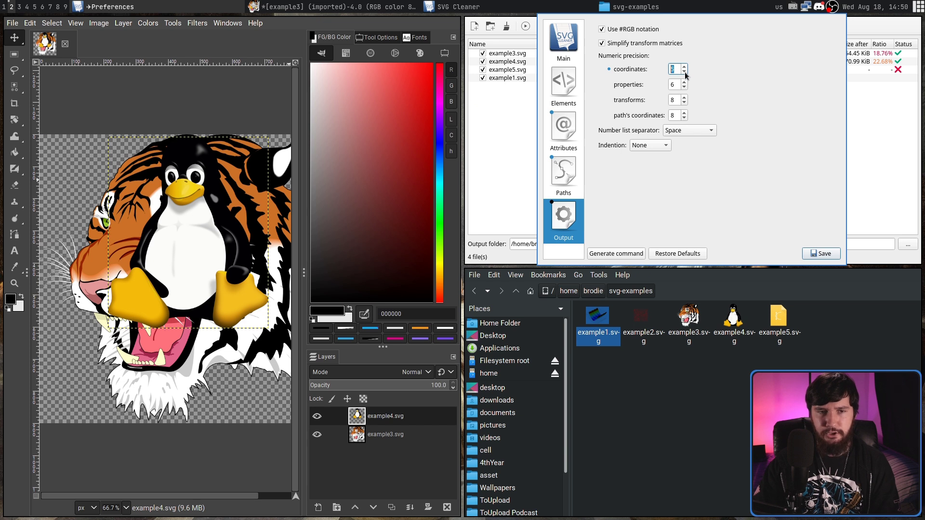
click(684, 73)
click(684, 88)
click(684, 87)
click(684, 87)
click(684, 87)
click(684, 88)
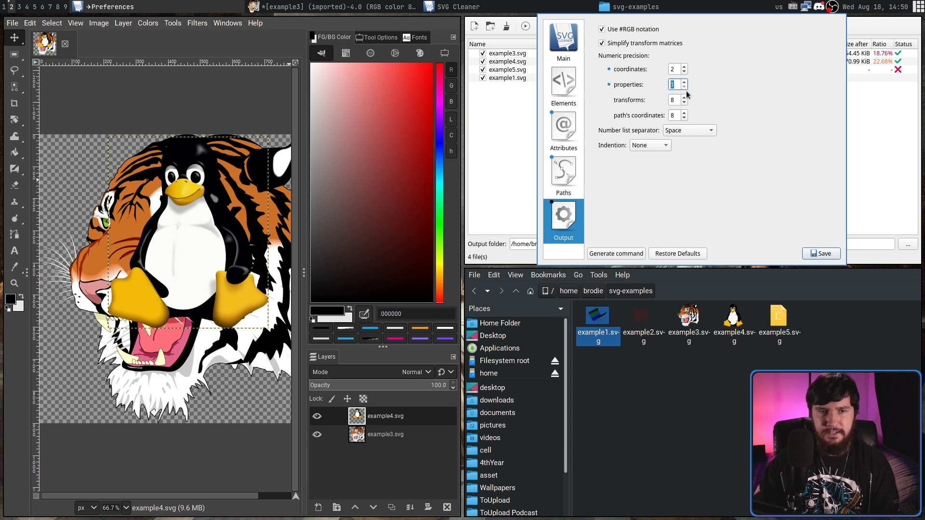
click(684, 103)
click(684, 102)
click(684, 102)
click(684, 102)
click(684, 102)
click(684, 118)
click(684, 118)
click(684, 118)
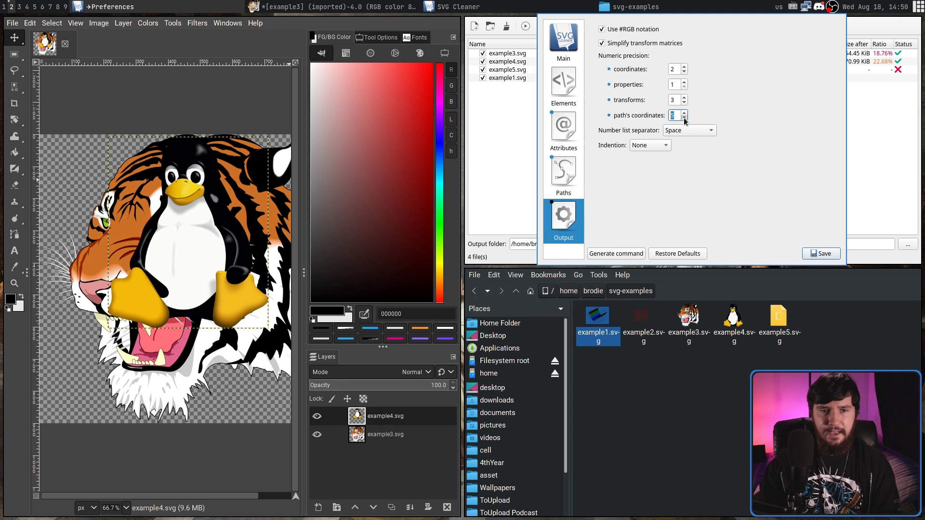
click(821, 253)
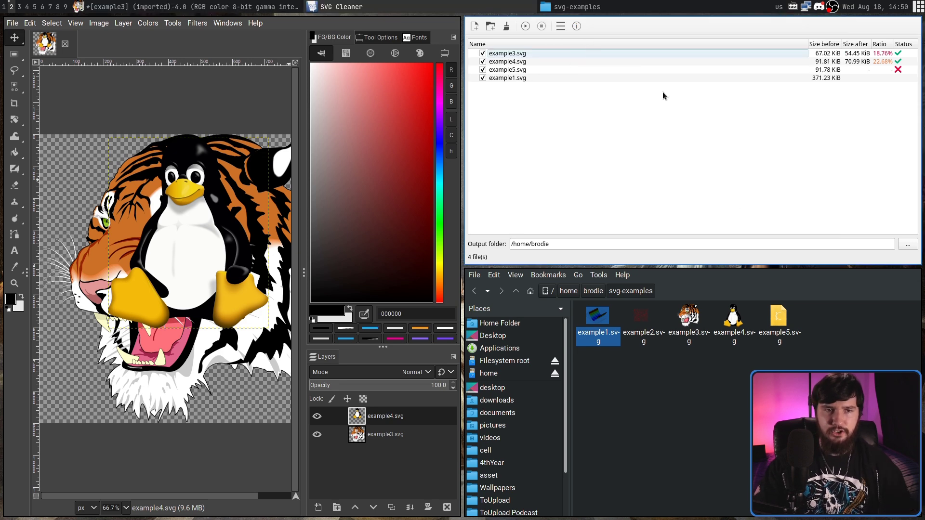
Step: Re-clean all listed files and check example4's original size in fullscreen
click(526, 26)
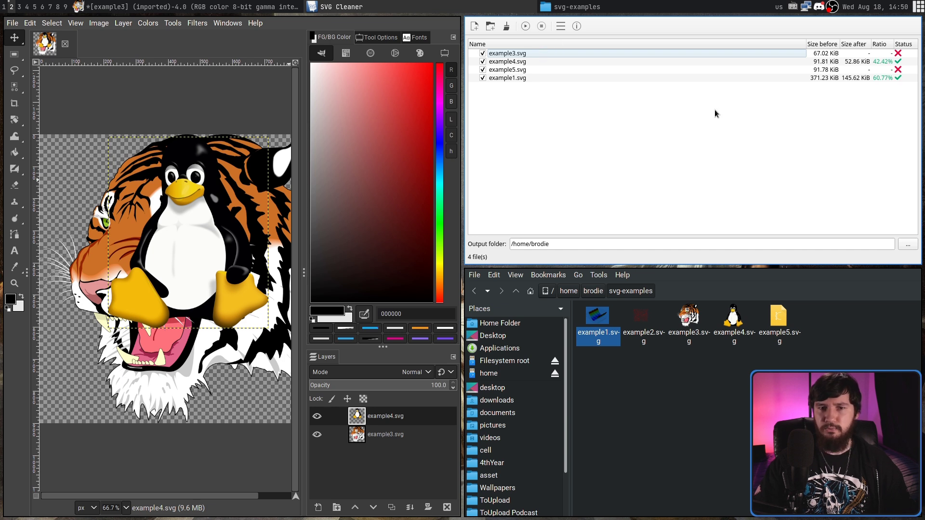
key(super+f)
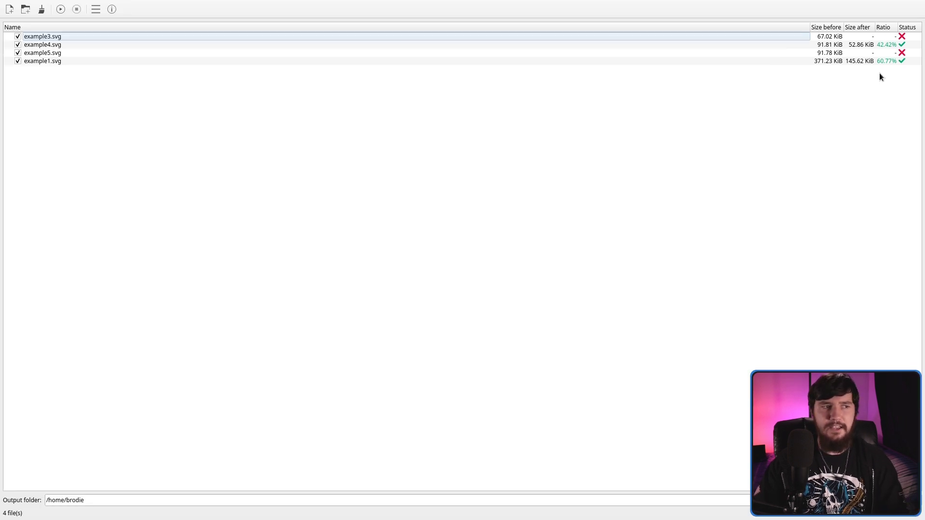
click(837, 44)
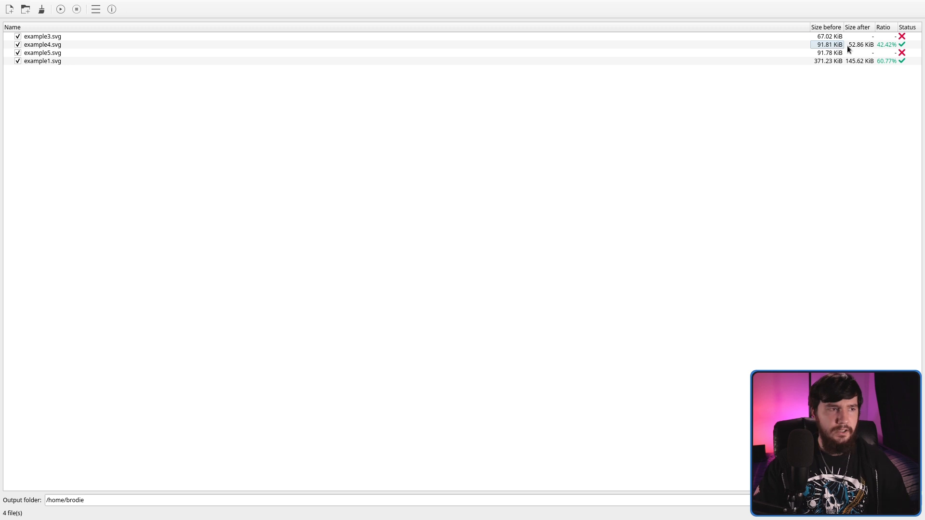
key(super+f)
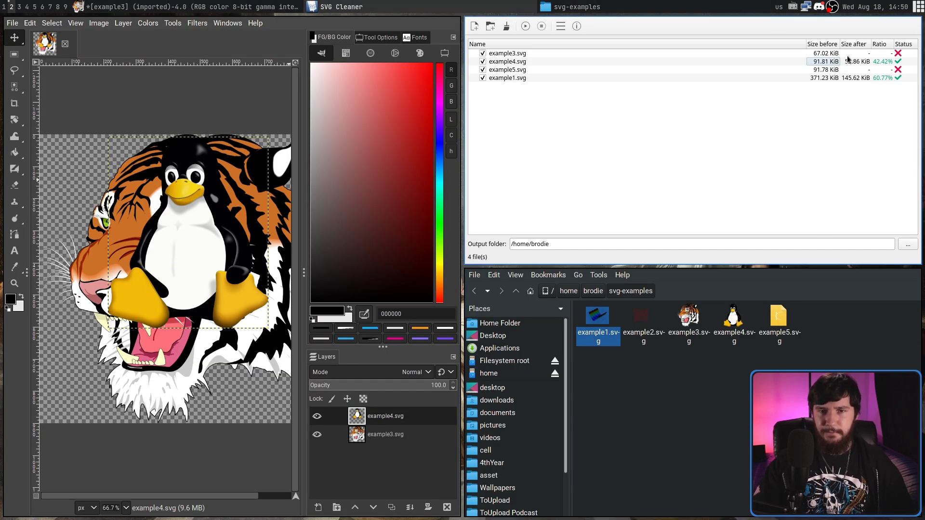
Step: Review example4's 42.42% and example1's 60.77% ratios and example3's failed status
click(879, 62)
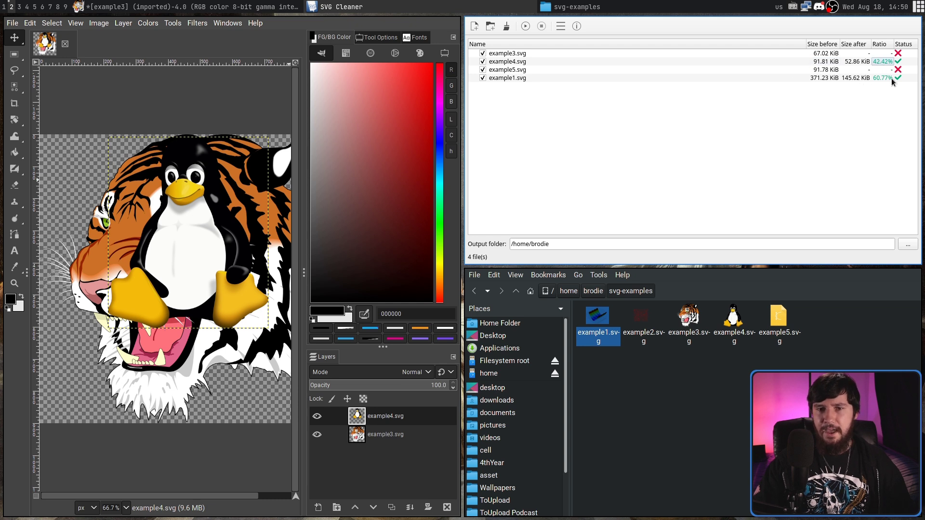
click(880, 79)
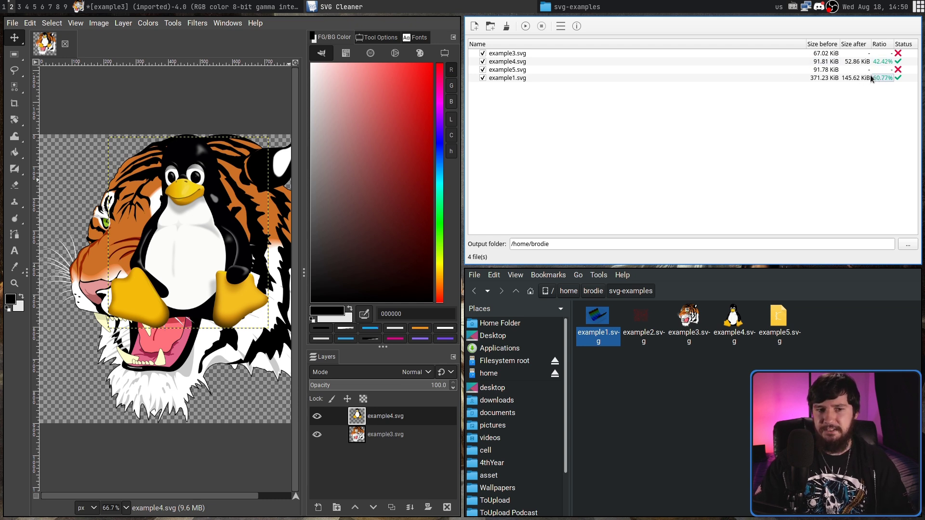
click(527, 53)
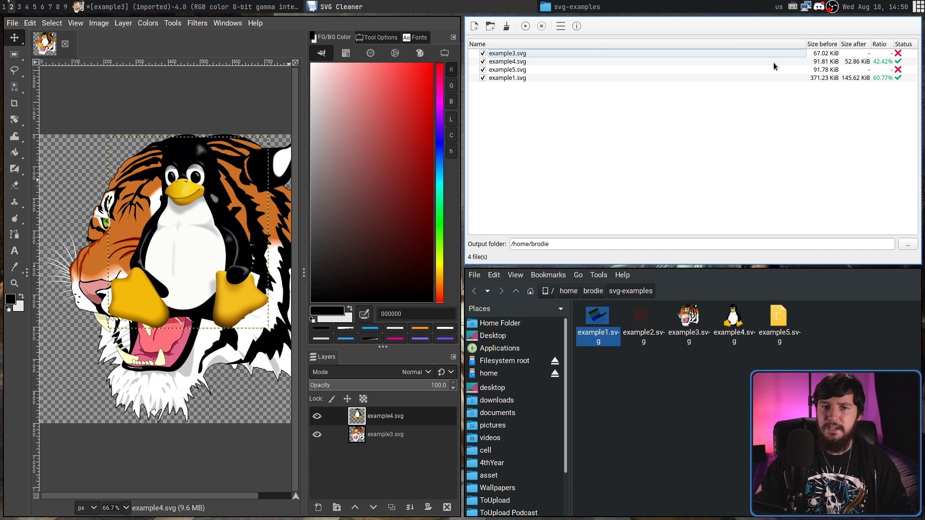
mouse_move(898, 56)
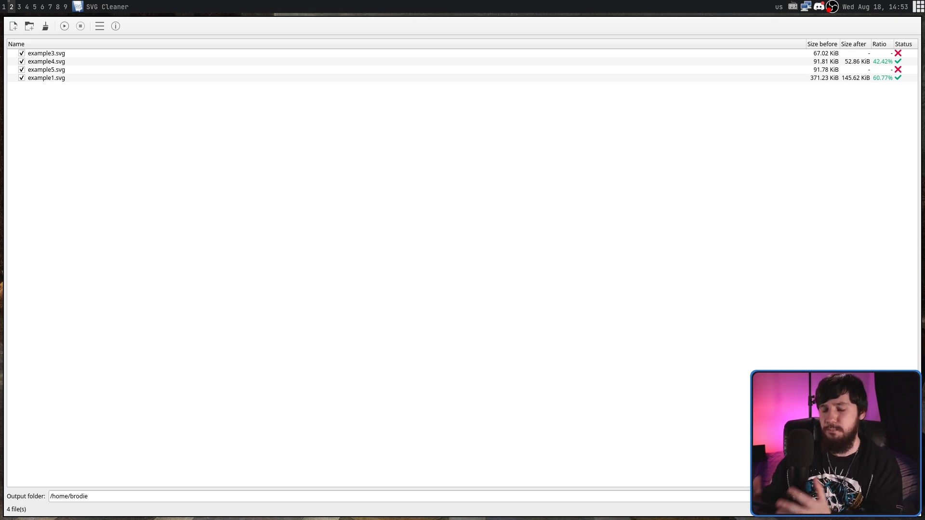
Step: Generate the command from Attributes preferences, then untick inheritable gradient removal and reset defaults
click(100, 26)
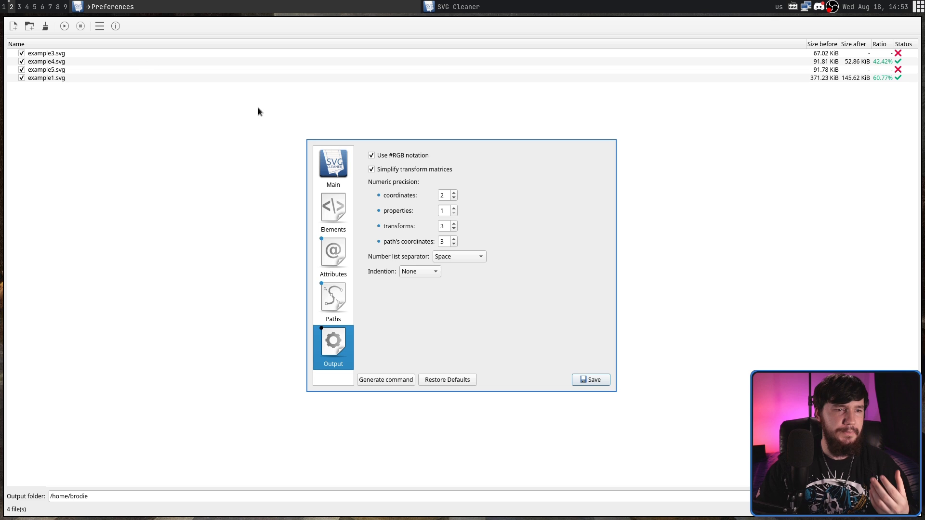
click(343, 246)
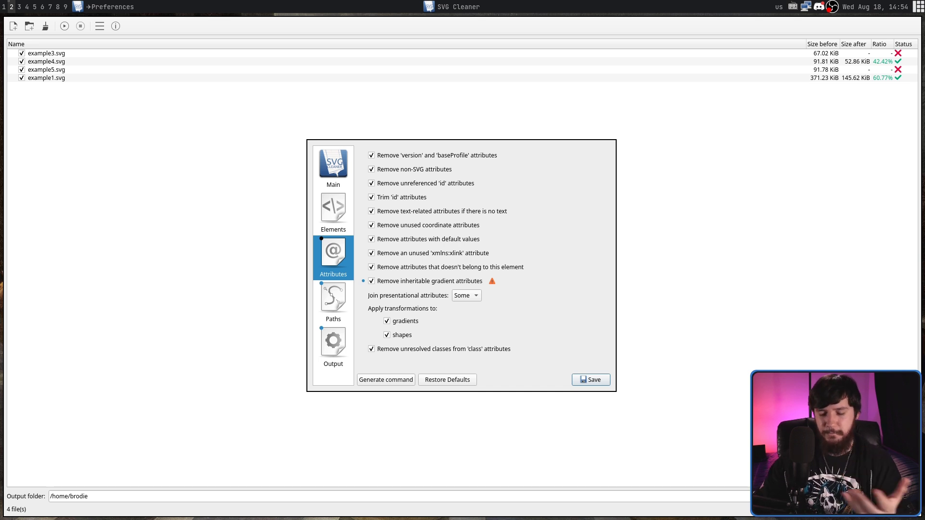
click(390, 380)
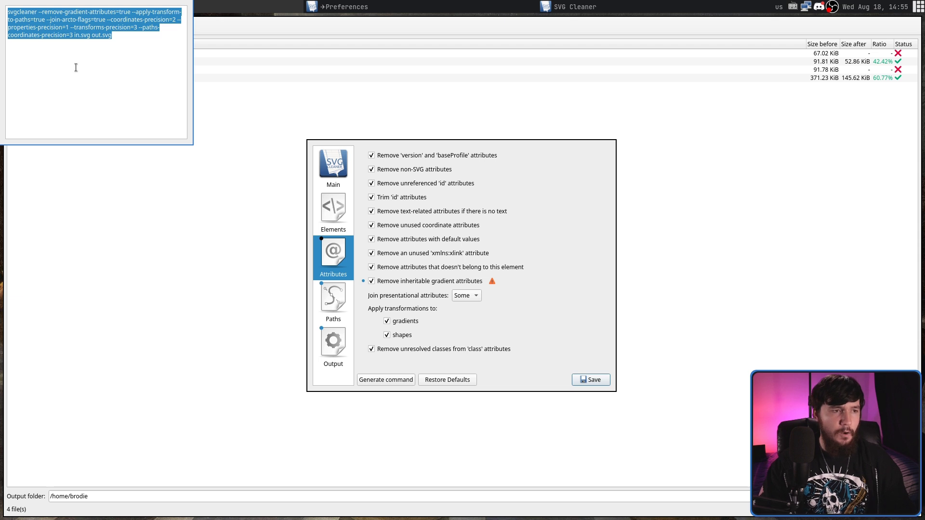
key(Escape)
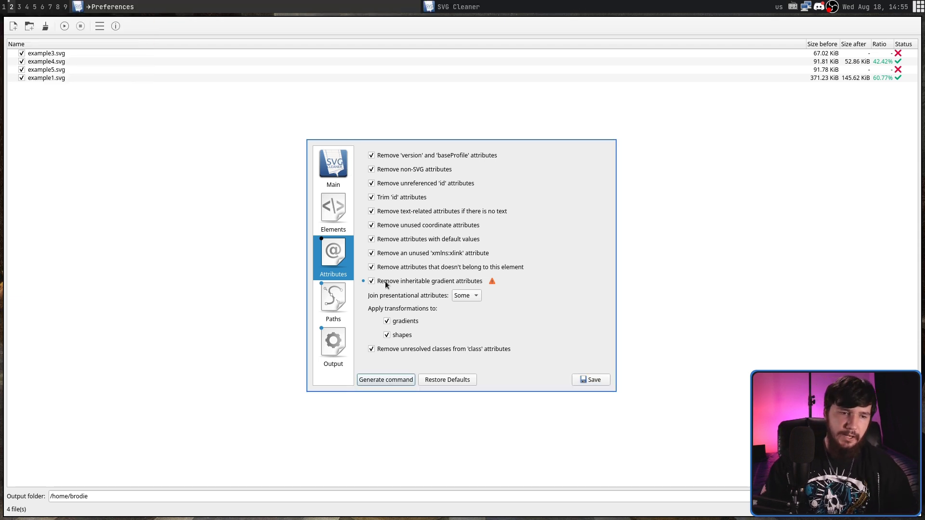
click(371, 282)
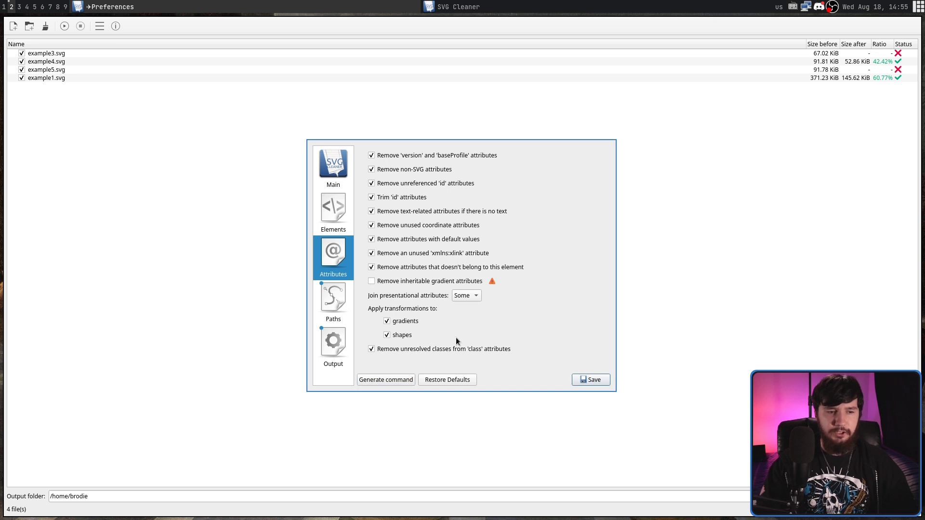
click(451, 380)
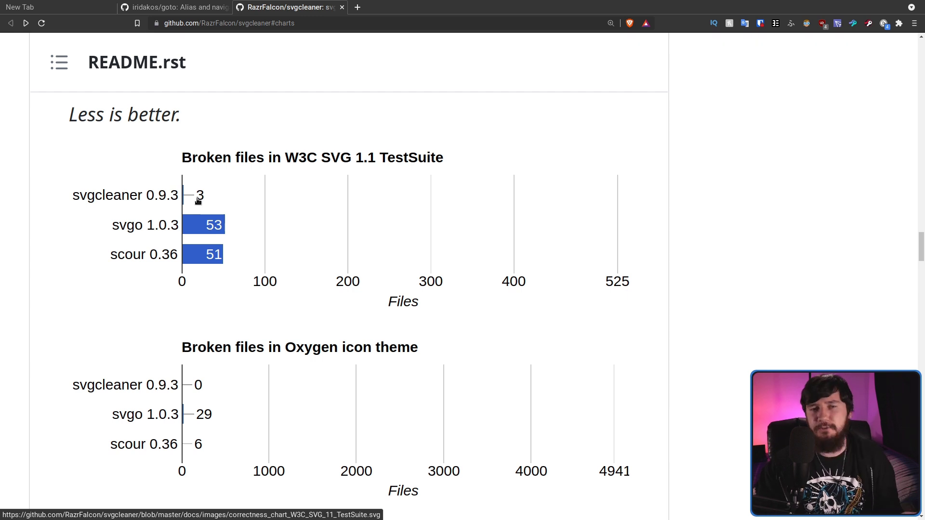
Step: Scroll through the README's Correctness charts, then tile Brave beside SVG Cleaner
scroll(283, 264, down, 3)
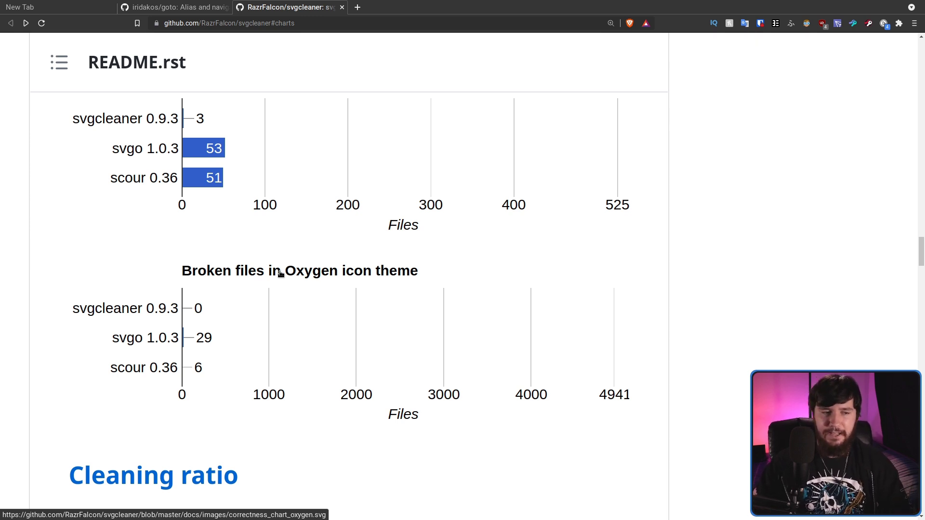
scroll(346, 357, up, 3)
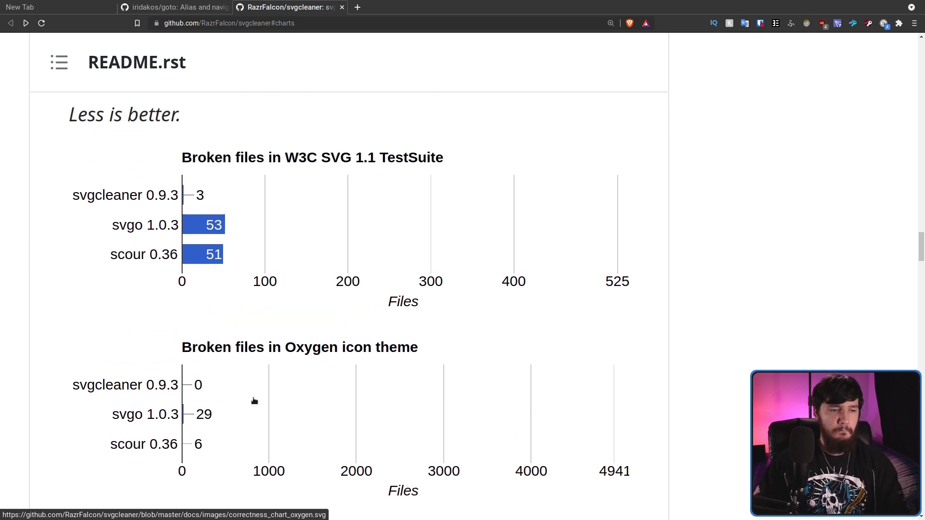
scroll(254, 400, up, 4)
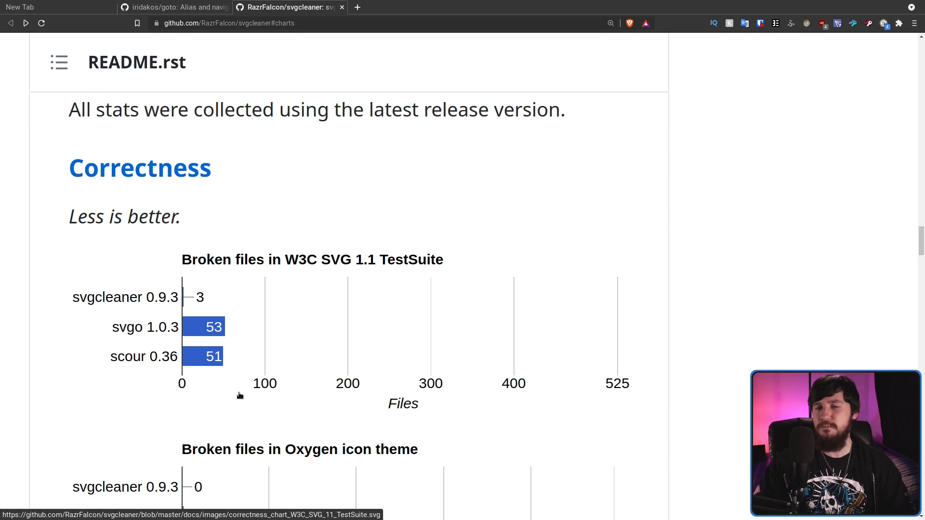
key(super+f)
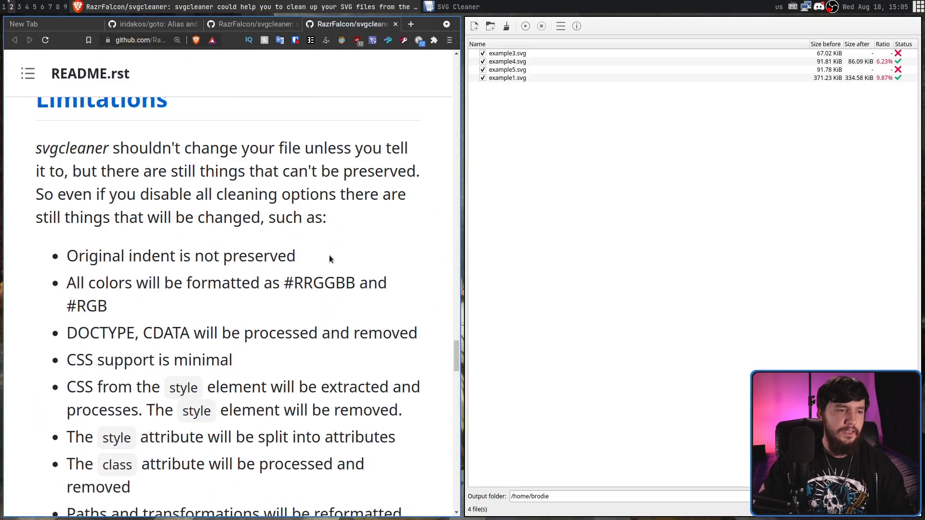
Step: Highlight the 'Original indent is not preserved' bullet, then scroll further down the Limitations list
drag(329, 259, 84, 245)
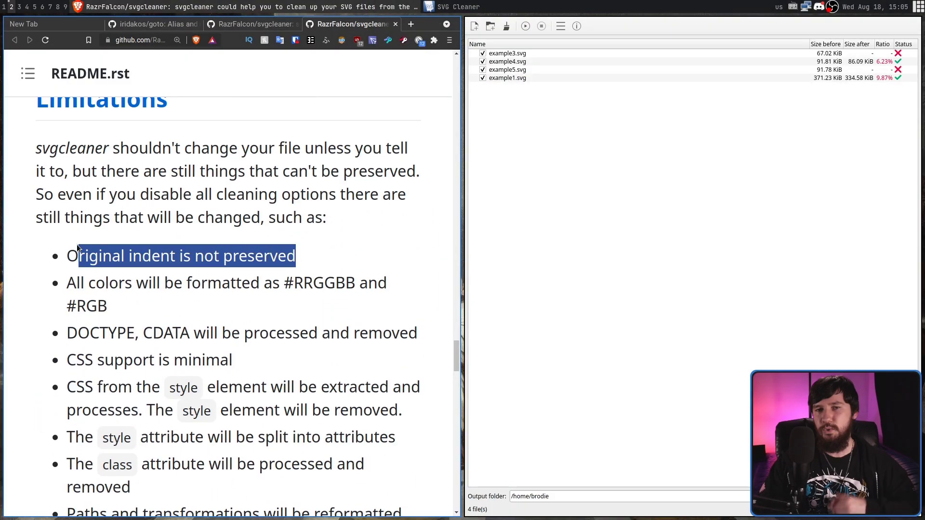
click(159, 261)
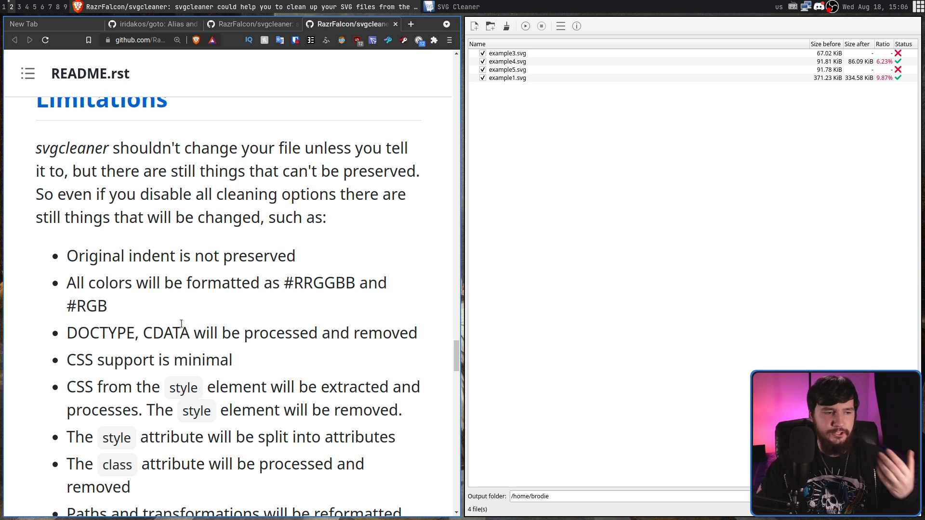
scroll(183, 322, down, 5)
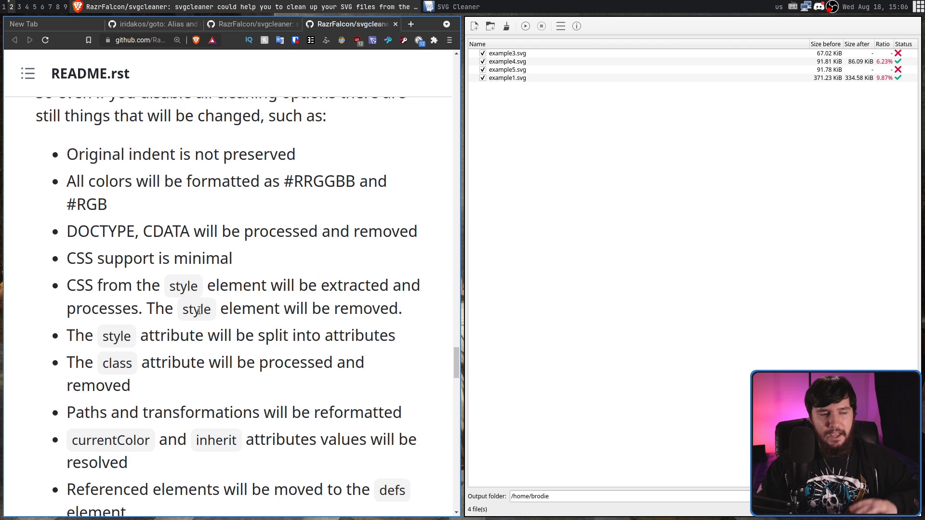